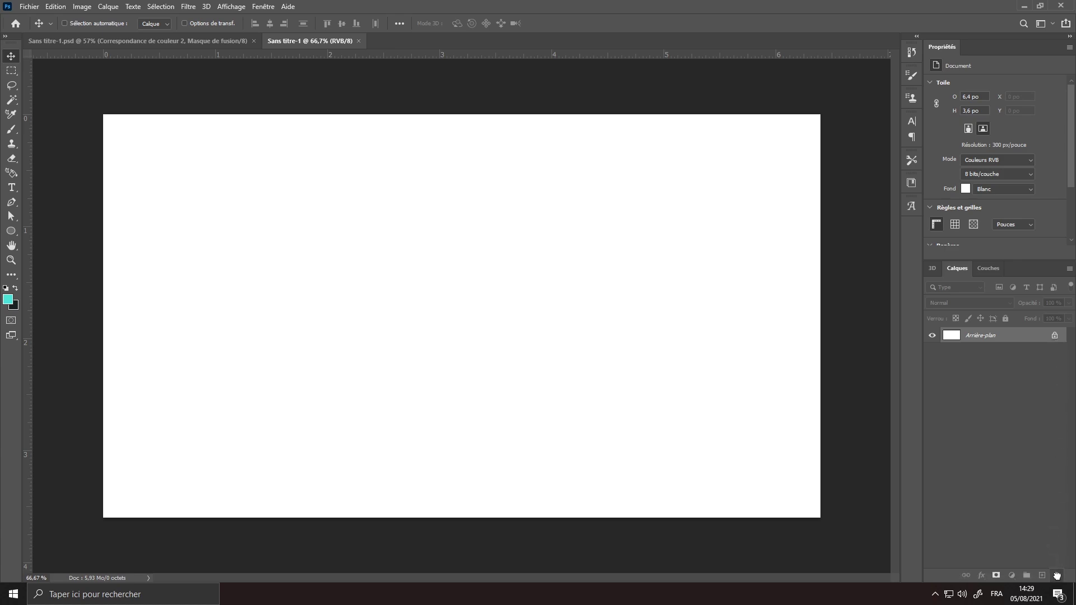
- Add a new empty layer and paste the copied screenshot of the video thumbnail grid onto the canvas
{"action": "left_click", "coordinate": [1041, 575]}
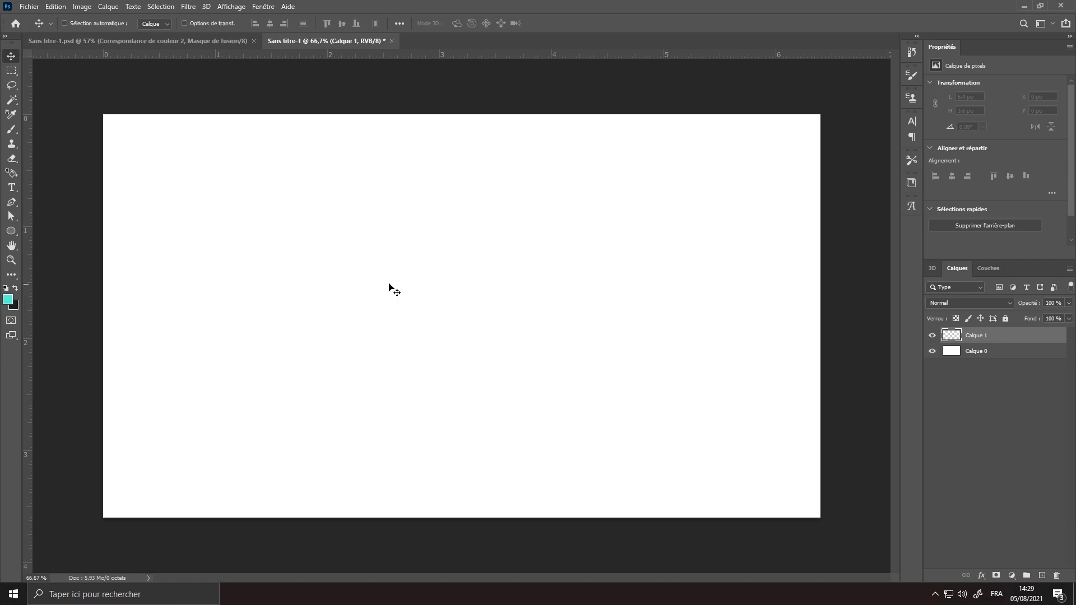
{"action": "key", "text": "ctrl+v"}
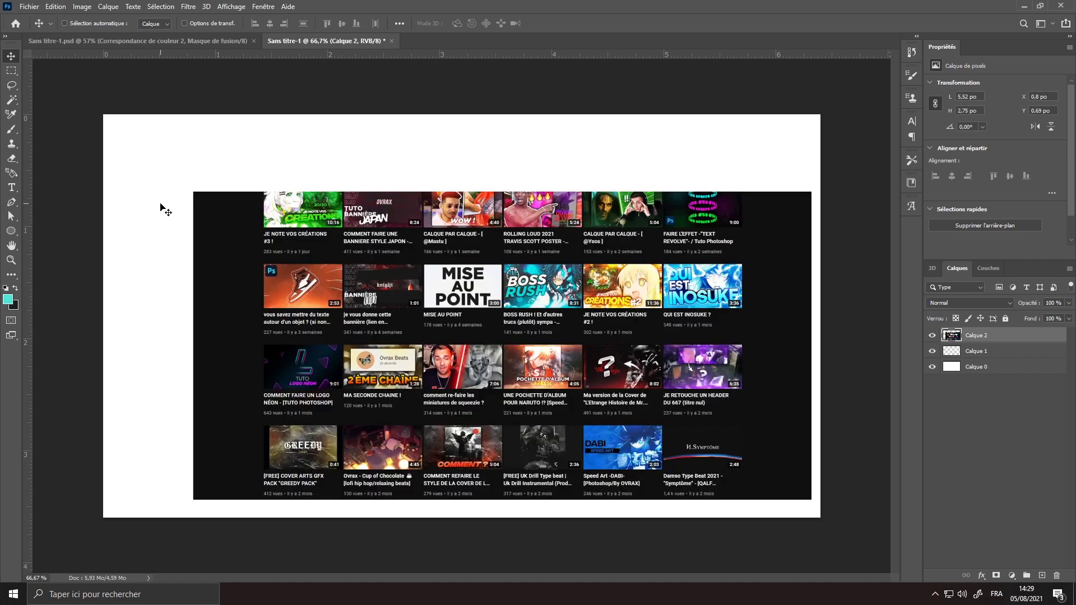
{"action": "key", "text": "ctrl"}
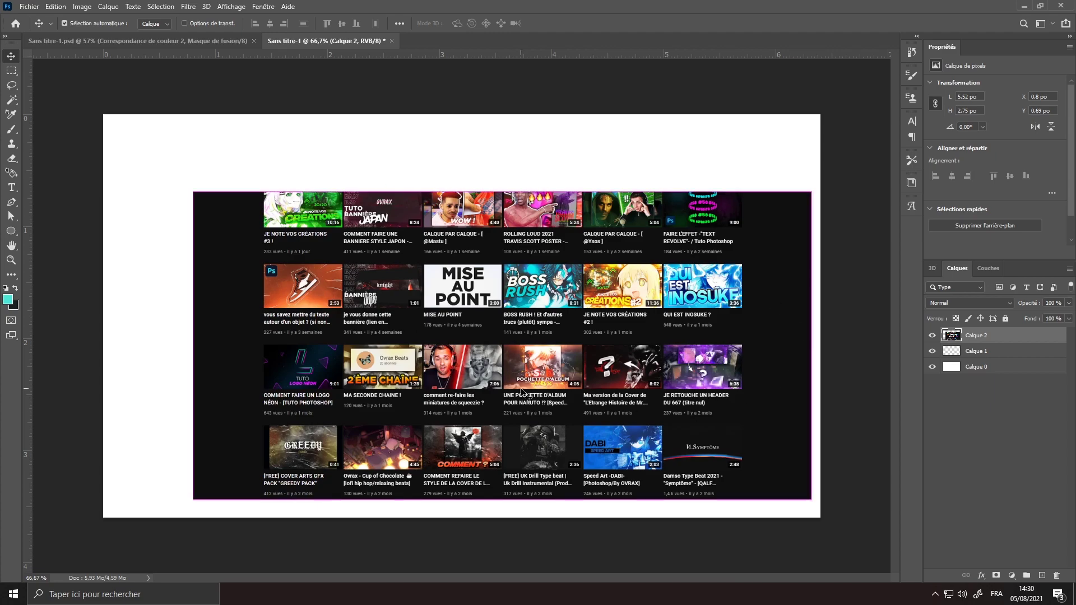
- Enlarge the pasted screenshot to about 177%, rotate it about -4.6° and position it to fill the whole canvas
{"action": "key", "text": "ctrl+t"}
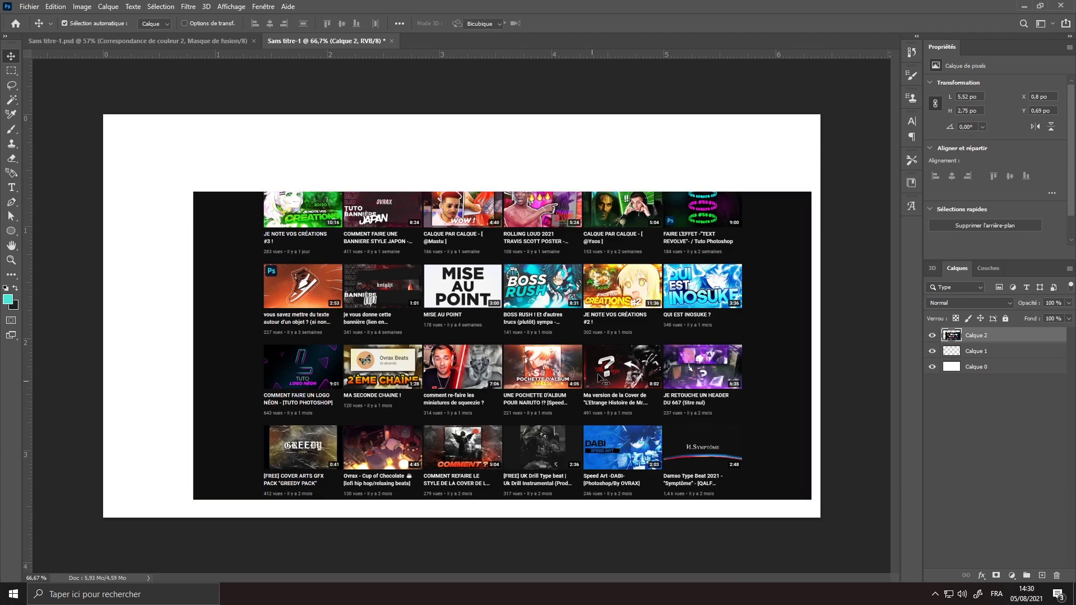
{"action": "left_click_drag", "start_coordinate": [503, 190], "coordinate": [503, 83]}
{"action": "left_click_drag", "start_coordinate": [68, 279], "coordinate": [0, 373]}
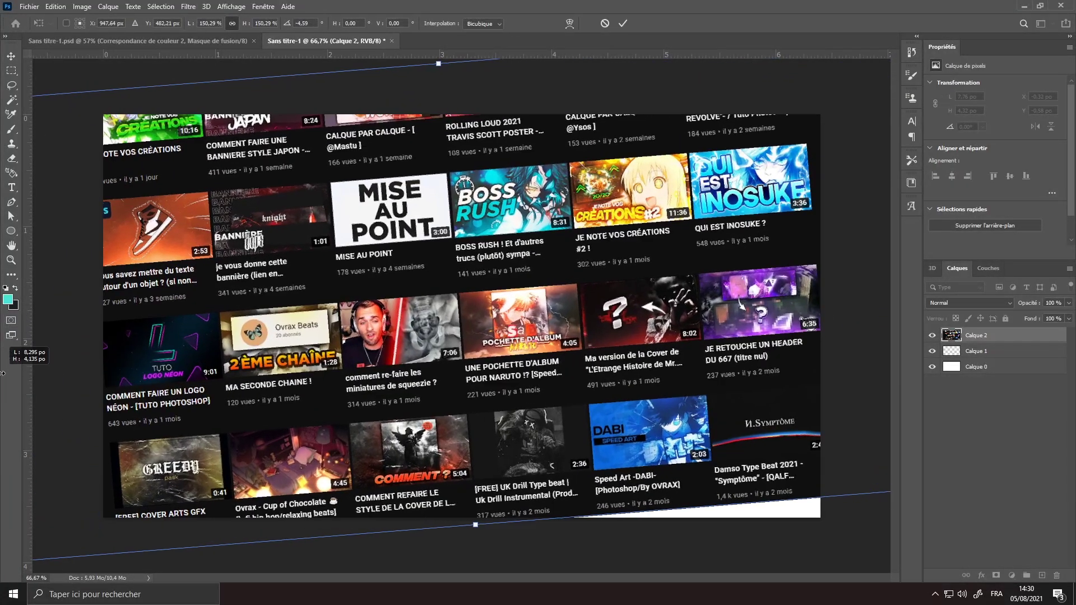
{"action": "left_click_drag", "start_coordinate": [384, 290], "coordinate": [404, 328]}
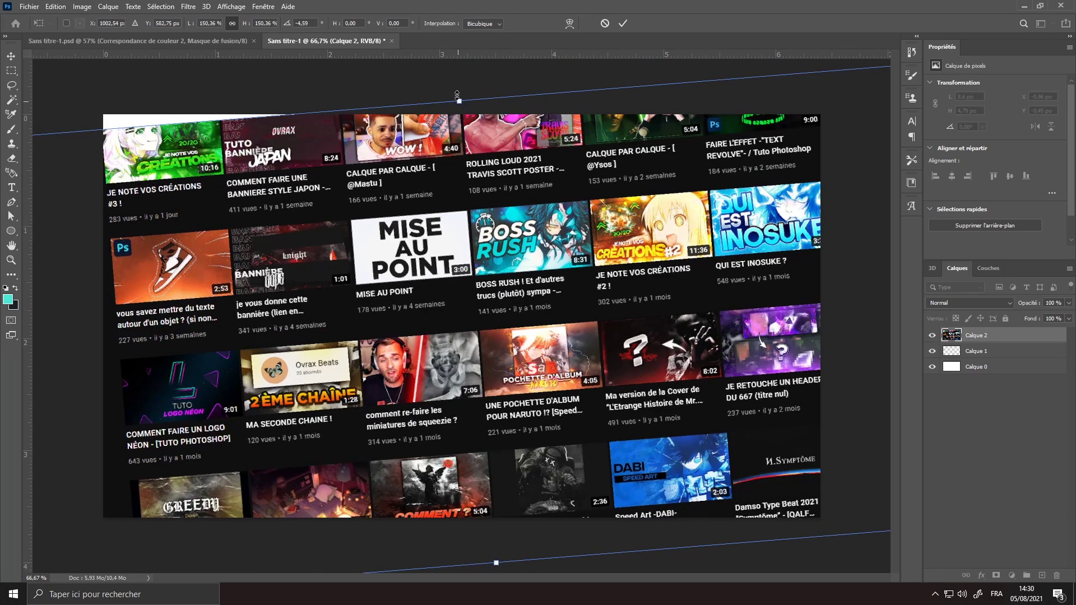
{"action": "left_click_drag", "start_coordinate": [459, 99], "coordinate": [440, 23]}
{"action": "left_click_drag", "start_coordinate": [448, 230], "coordinate": [453, 247]}
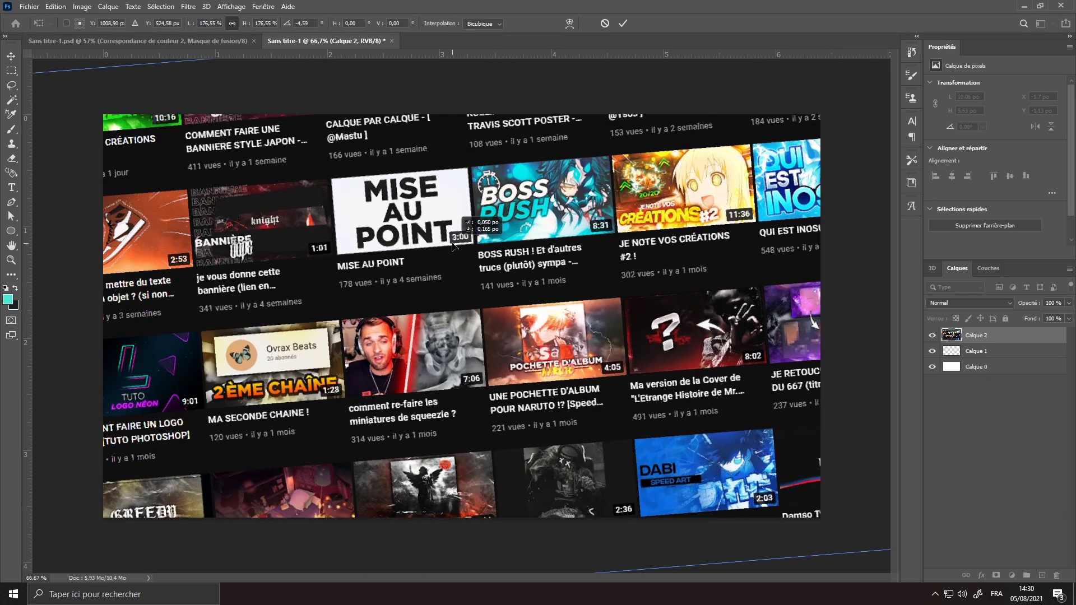
{"action": "key", "text": "Return"}
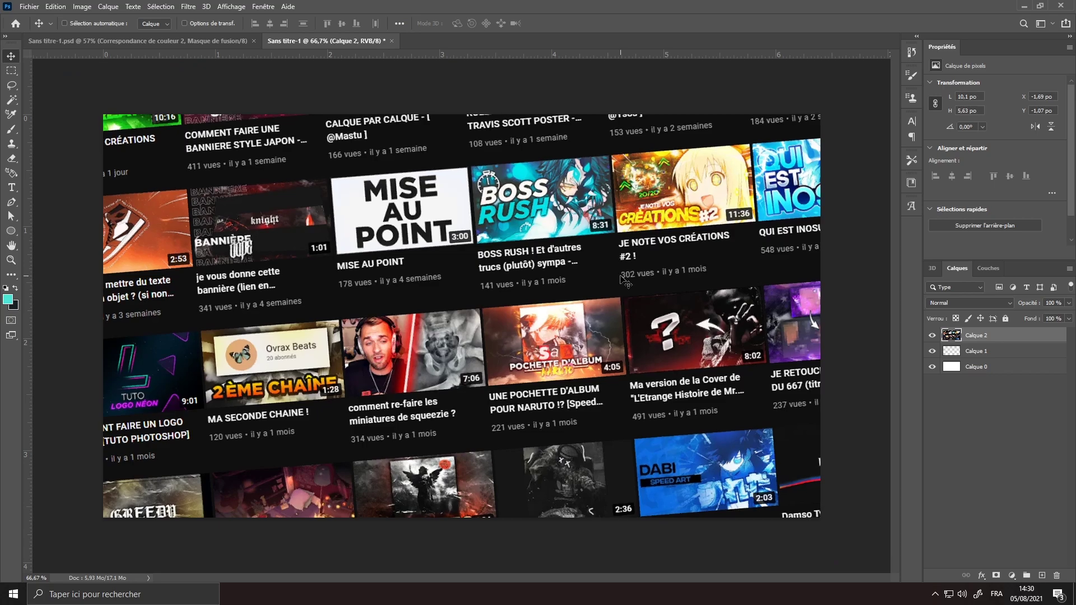
- Apply a Gaussian Blur with a 5.2-pixel radius to the screenshot and add a Black & White adjustment layer above it
{"action": "left_click", "coordinate": [195, 7]}
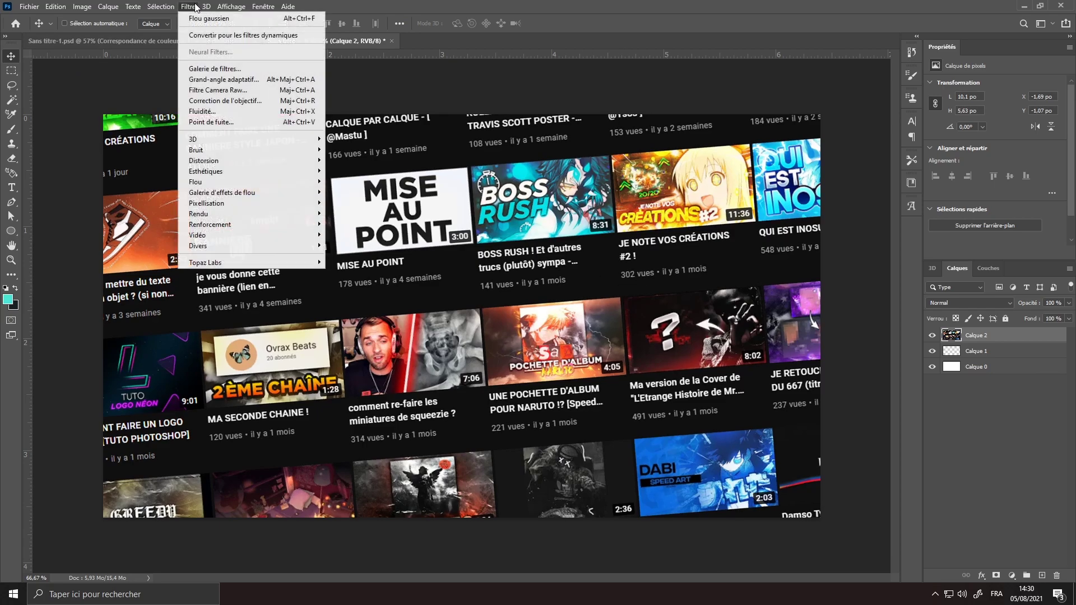
{"action": "mouse_move", "coordinate": [249, 182]}
{"action": "left_click", "coordinate": [356, 234]}
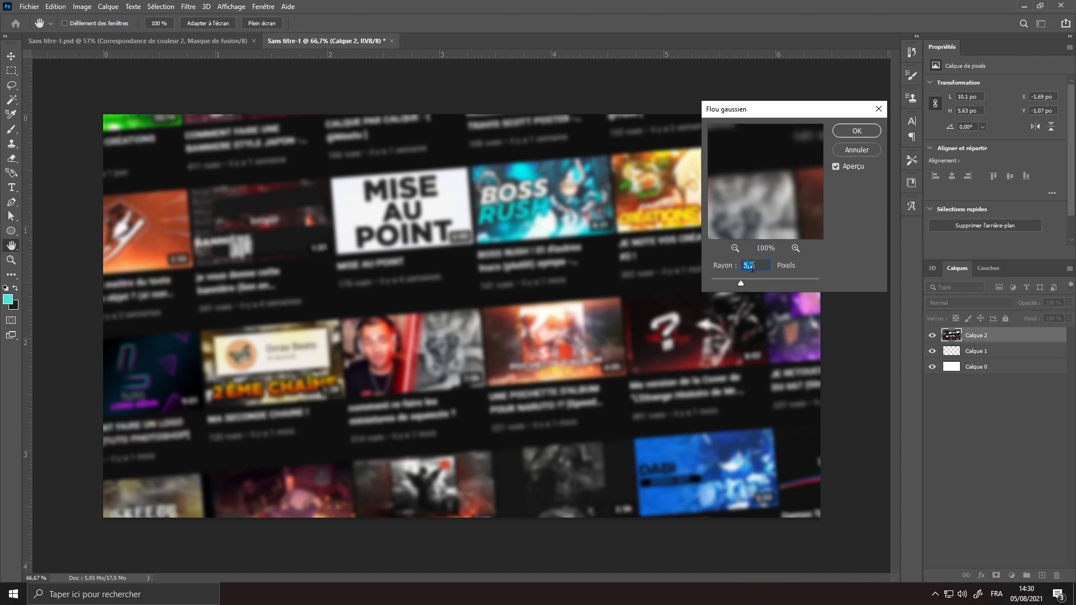
{"action": "left_click", "coordinate": [857, 133]}
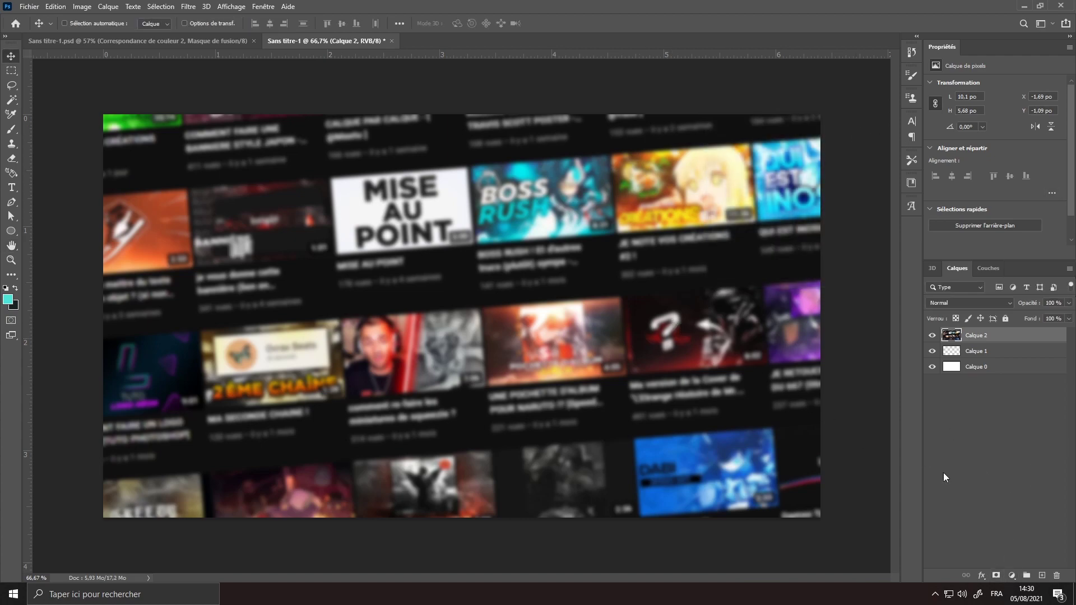
{"action": "left_click", "coordinate": [1011, 575]}
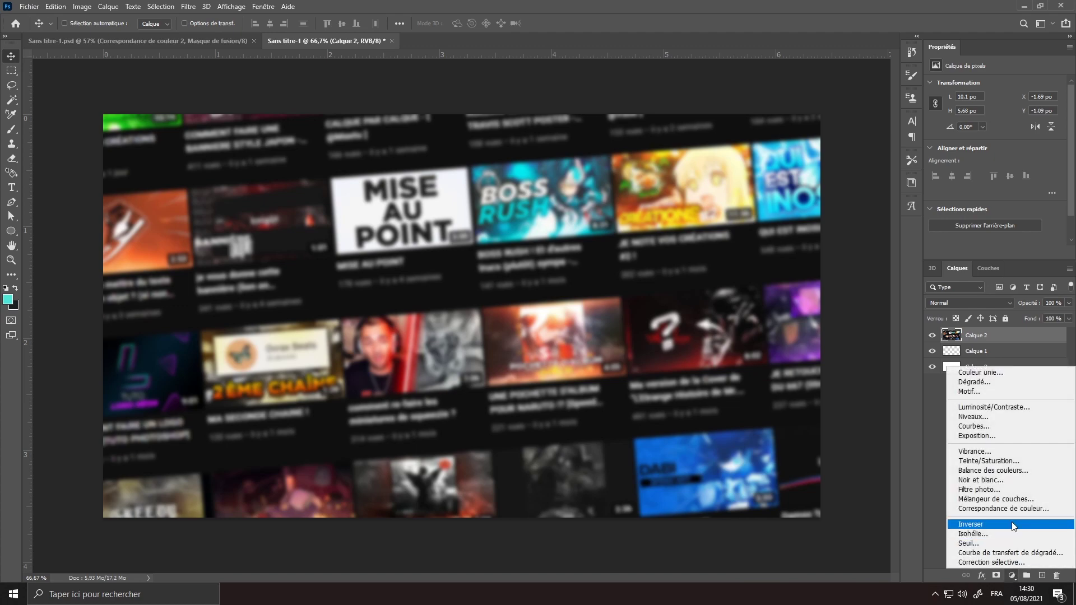
{"action": "left_click", "coordinate": [1011, 485]}
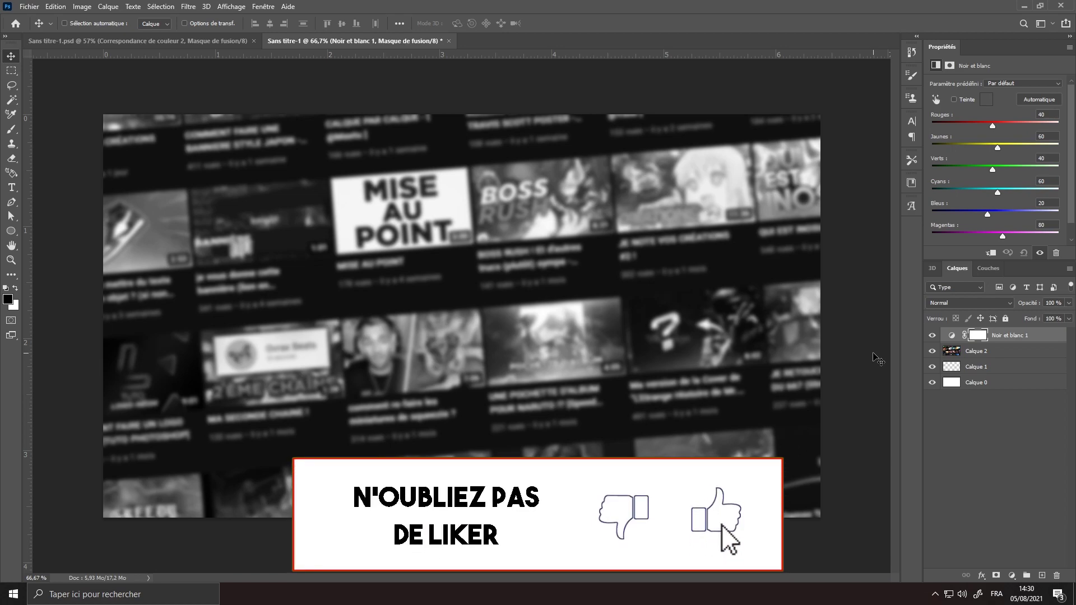
- Place the blue geometric image 001.png above the other layers, enlarge it to about 6.92 in wide and move it to cover the canvas
{"action": "left_click_drag", "start_coordinate": [878, 359], "coordinate": [634, 325]}
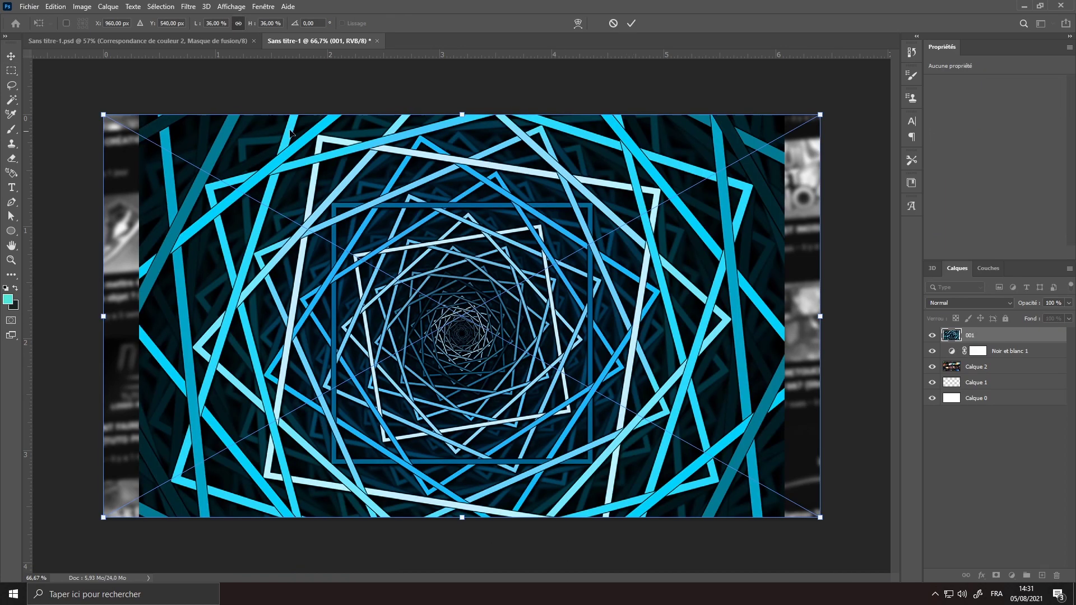
{"action": "left_click_drag", "start_coordinate": [465, 112], "coordinate": [464, 59]}
{"action": "left_click_drag", "start_coordinate": [463, 138], "coordinate": [463, 158]}
{"action": "key", "text": "Return"}
{"action": "key", "text": "shift+Up"}
{"action": "key", "text": "shift+Up"}
- Set the 001 layer's blending mode to Multiply (Produit) and its opacity to 84%
{"action": "left_click", "coordinate": [989, 304]}
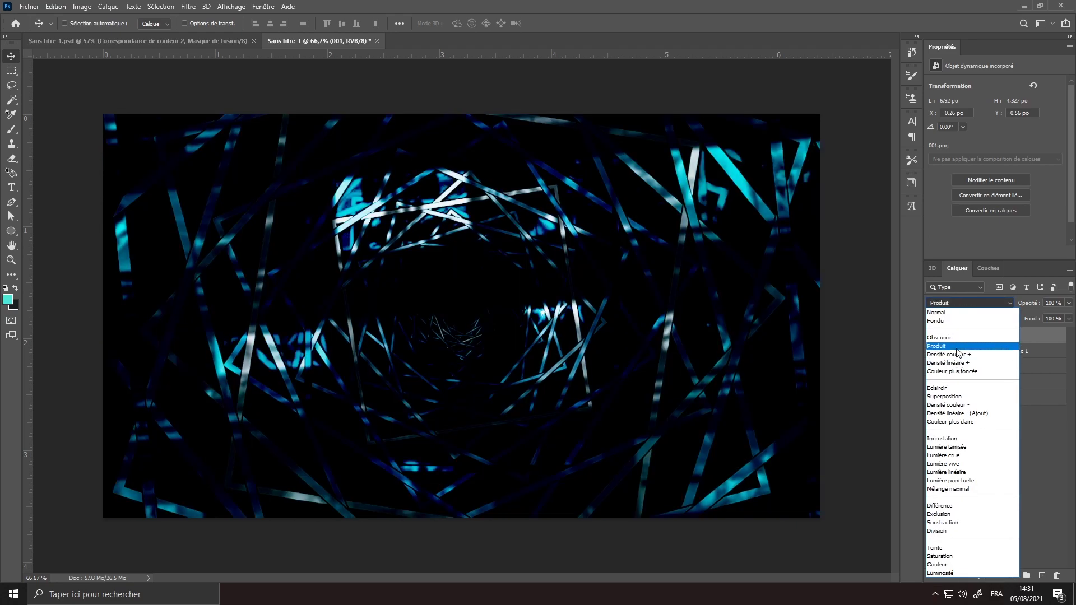
{"action": "left_click", "coordinate": [939, 346]}
{"action": "left_click", "coordinate": [1068, 302]}
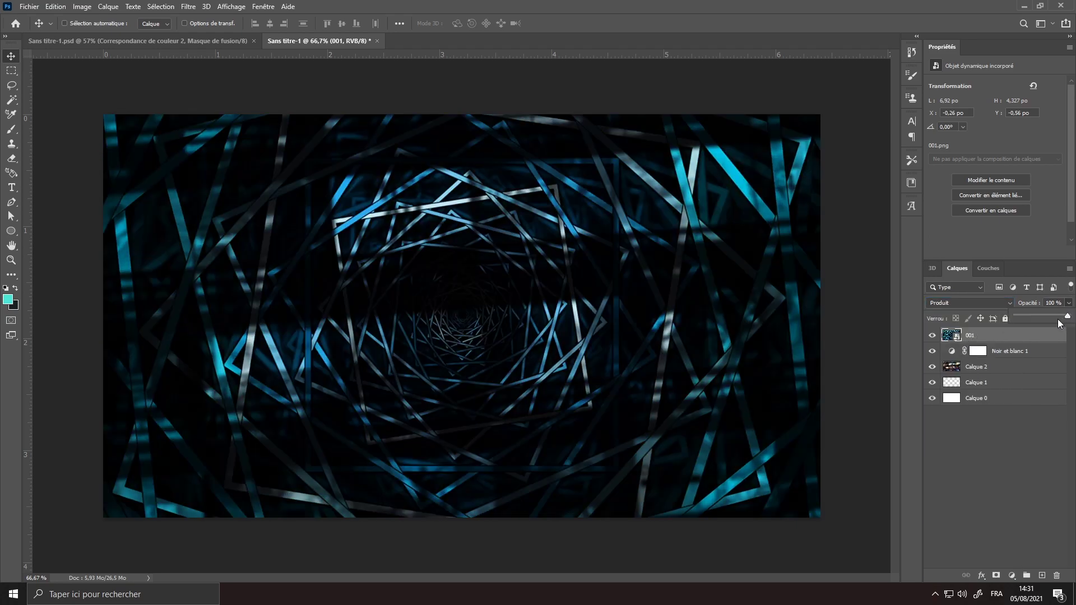
{"action": "left_click_drag", "start_coordinate": [1048, 315], "coordinate": [1057, 315]}
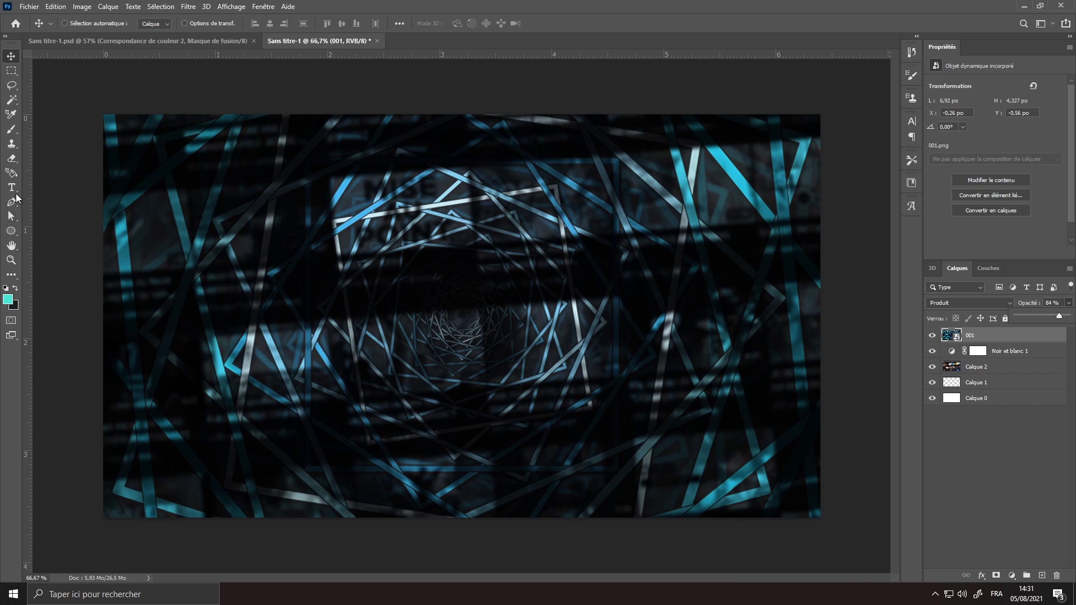
- Add the white two-line text "TUTO MINIATURE" in the Aero font, enlarge it to about 4.93 in wide and centre it in the upper canvas
{"action": "left_click", "coordinate": [12, 187]}
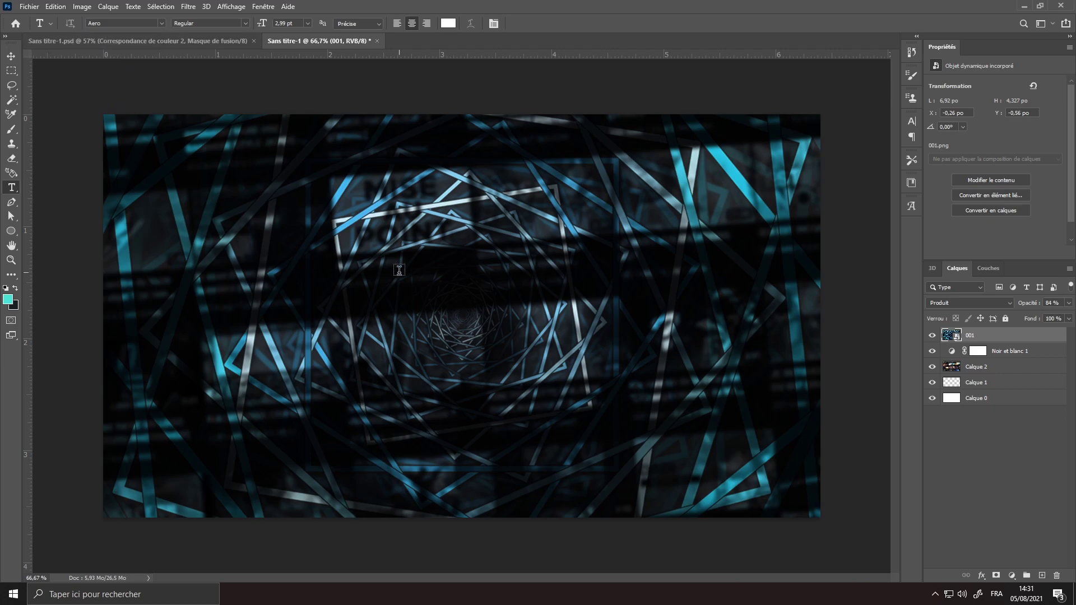
{"action": "left_click", "coordinate": [401, 270]}
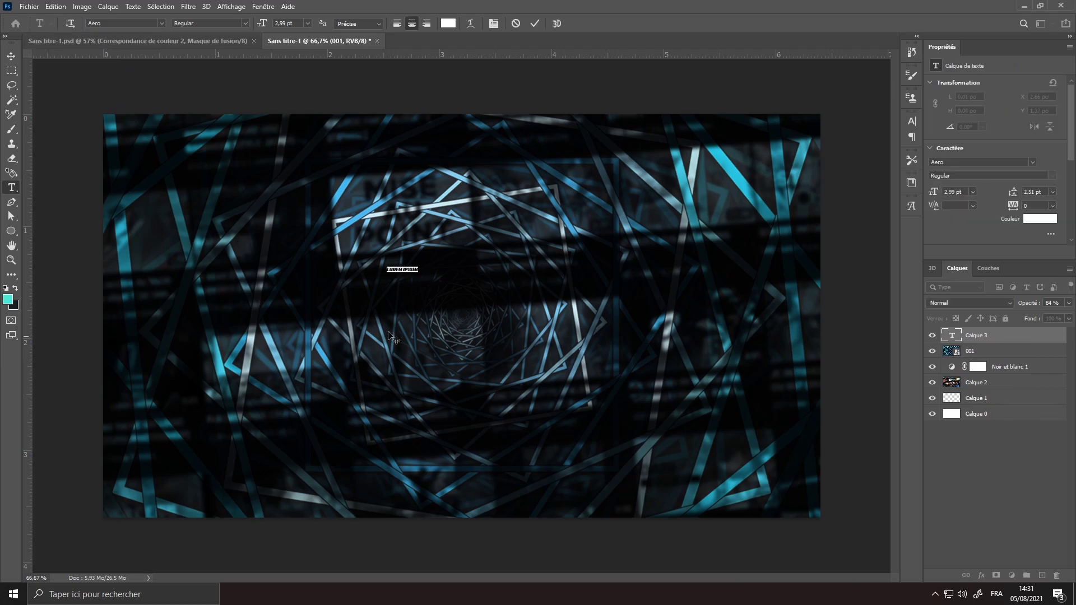
{"action": "type", "text": "NXN"}
{"action": "left_click", "coordinate": [11, 56]}
{"action": "key", "text": "ctrl+t"}
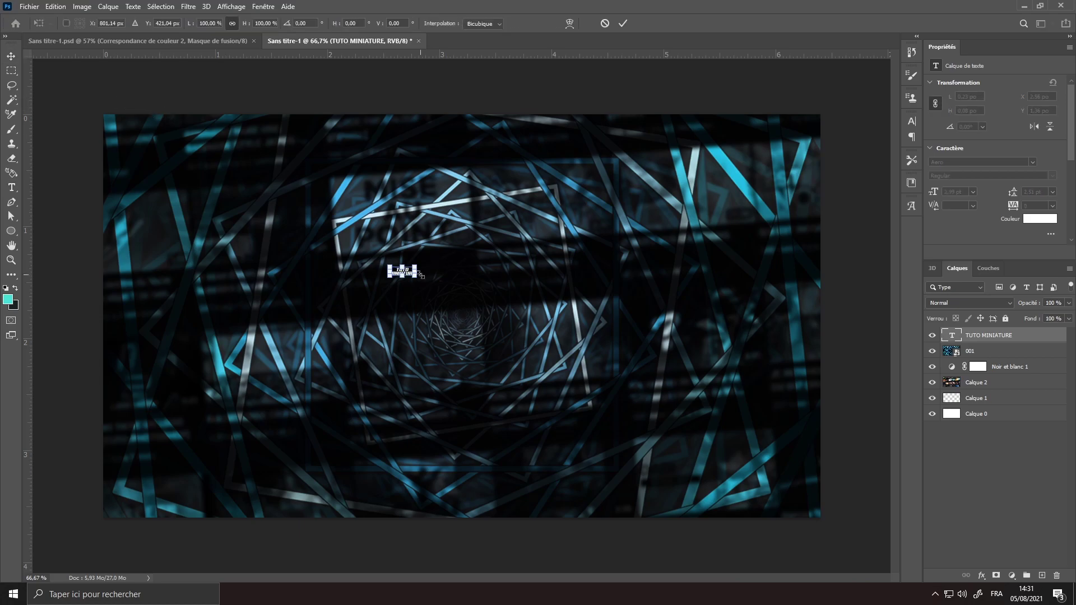
{"action": "left_click_drag", "start_coordinate": [419, 273], "coordinate": [768, 311]}
{"action": "left_click_drag", "start_coordinate": [684, 322], "coordinate": [567, 319]}
{"action": "key", "text": "Return"}
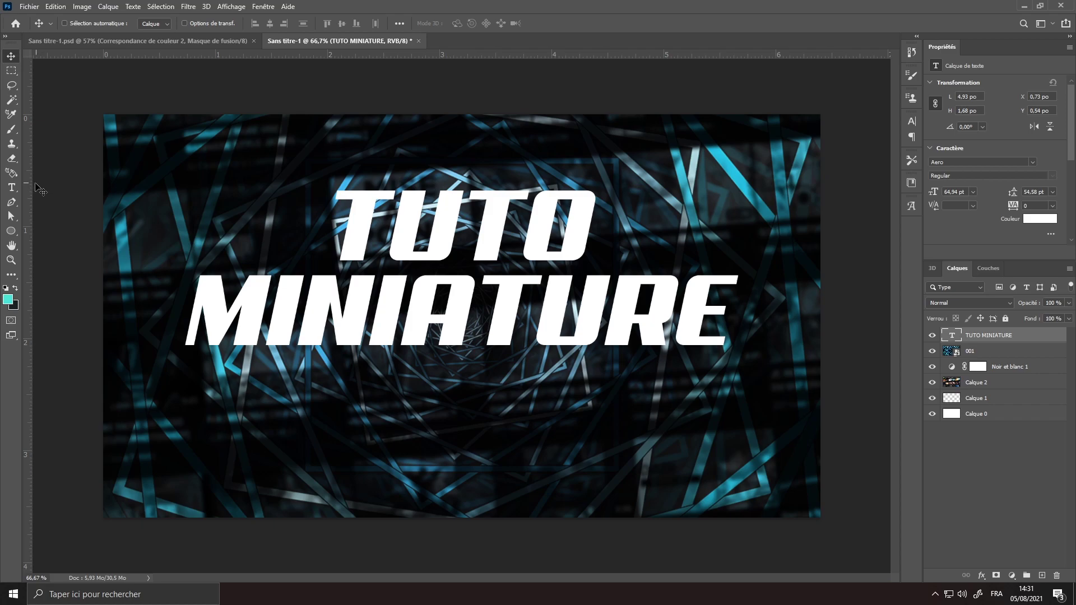
- Add a separate text layer "YOUTUBE", enlarge it to about 4.24 in wide and centre it beneath "MINIATURE"
{"action": "left_click", "coordinate": [7, 188]}
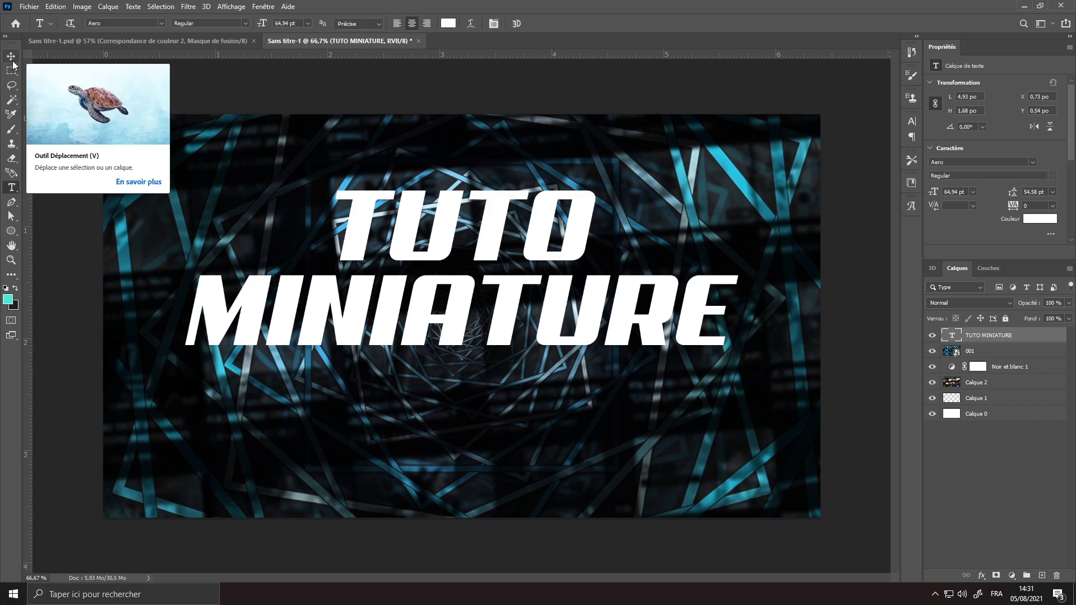
{"action": "left_click", "coordinate": [244, 406]}
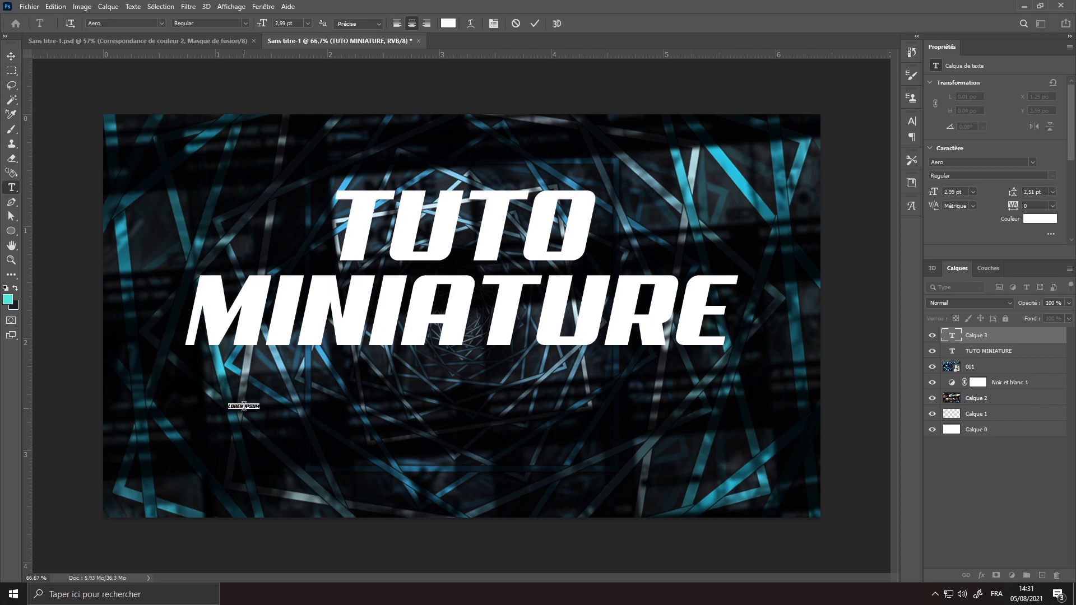
{"action": "type", "text": "YOUTUBE"}
{"action": "left_click", "coordinate": [11, 56]}
{"action": "key", "text": "ctrl+t"}
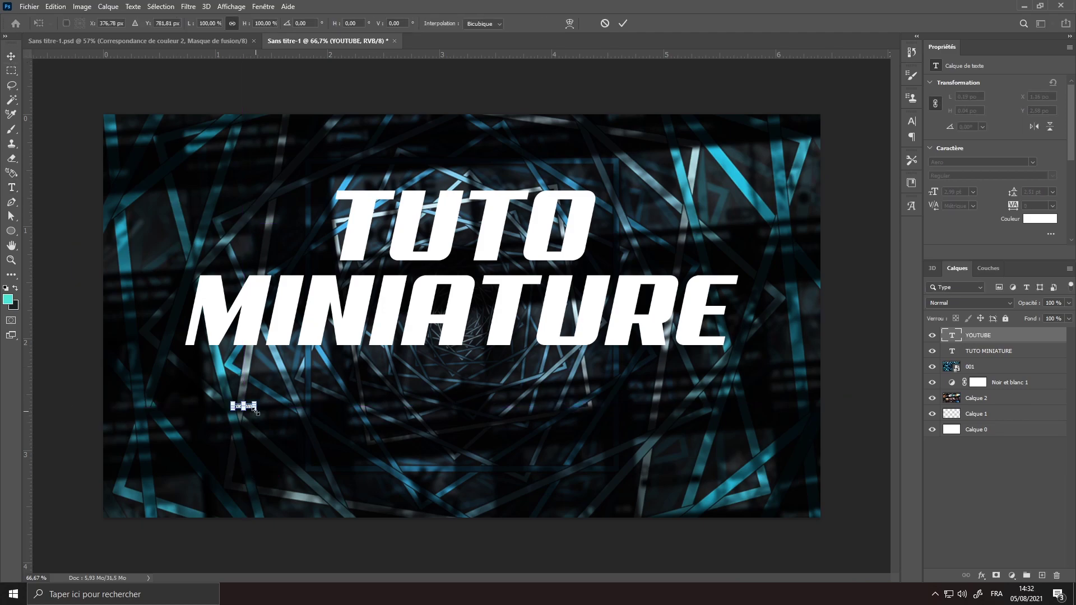
{"action": "left_click_drag", "start_coordinate": [257, 406], "coordinate": [705, 482]}
{"action": "left_click_drag", "start_coordinate": [629, 424], "coordinate": [620, 414]}
{"action": "key", "text": "Return"}
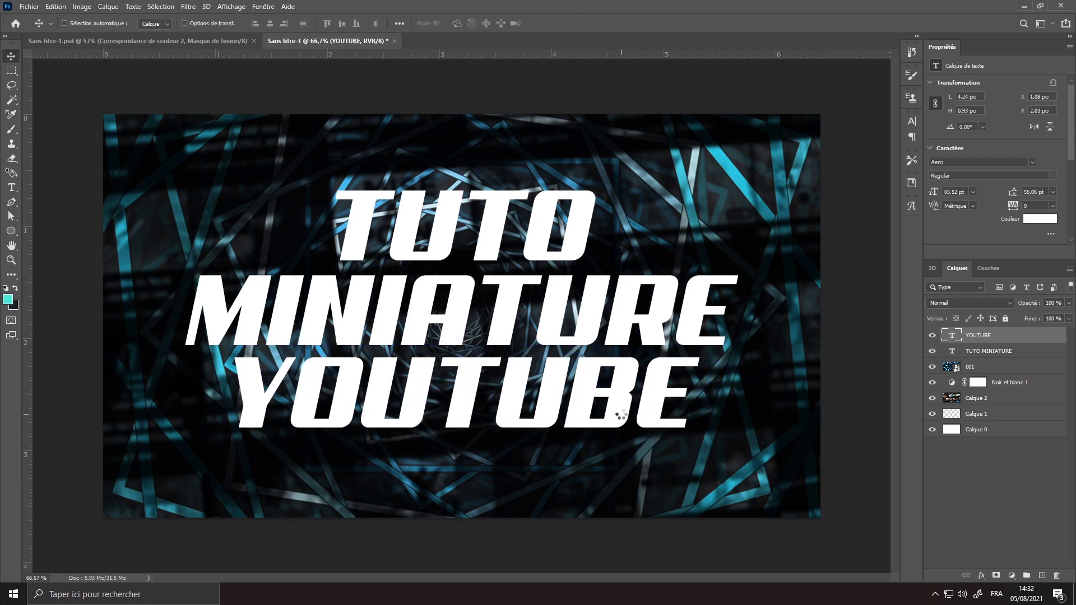
- Apply the saved teal-to-dark style preset with inner glow and gradient overlay to the YOUTUBE text, keeping its settings as they are
{"action": "double_click", "coordinate": [1048, 339]}
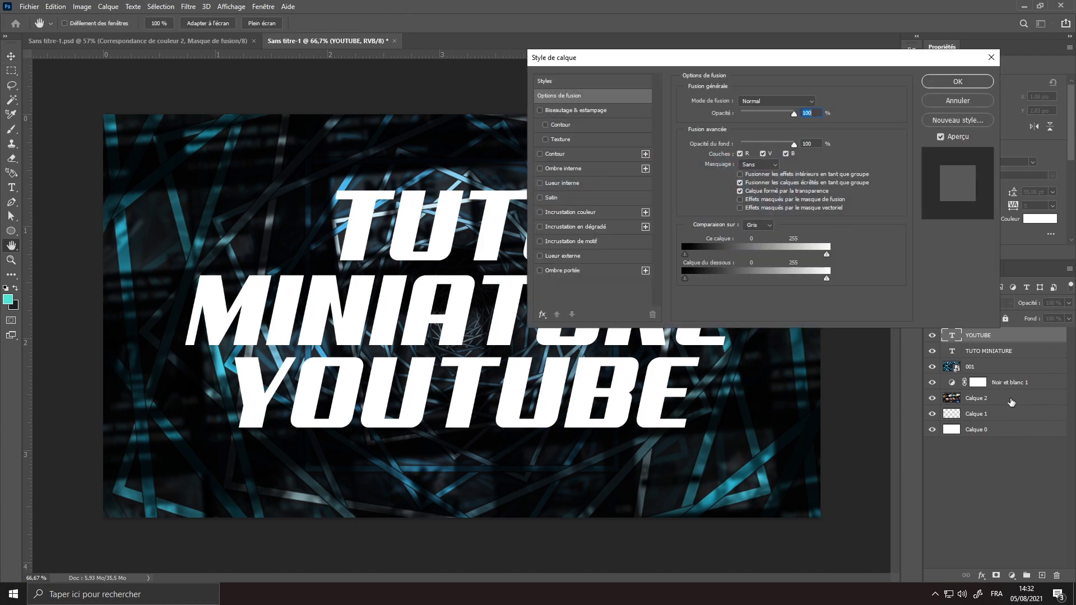
{"action": "left_click", "coordinate": [590, 82]}
{"action": "left_click_drag", "start_coordinate": [825, 109], "coordinate": [825, 294]}
{"action": "left_click", "coordinate": [721, 290]}
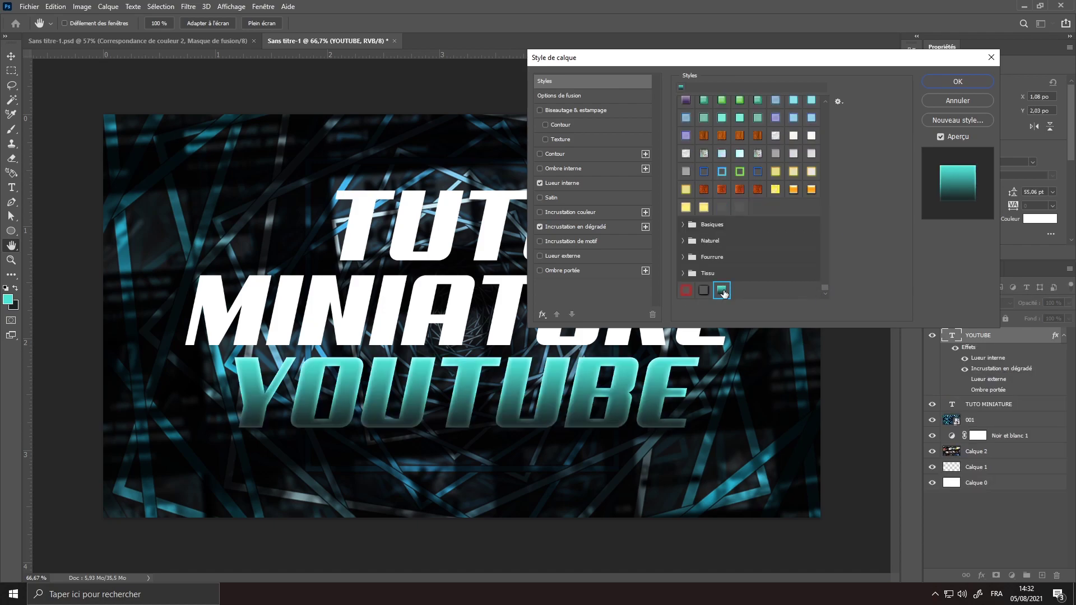
{"action": "left_click", "coordinate": [583, 182]}
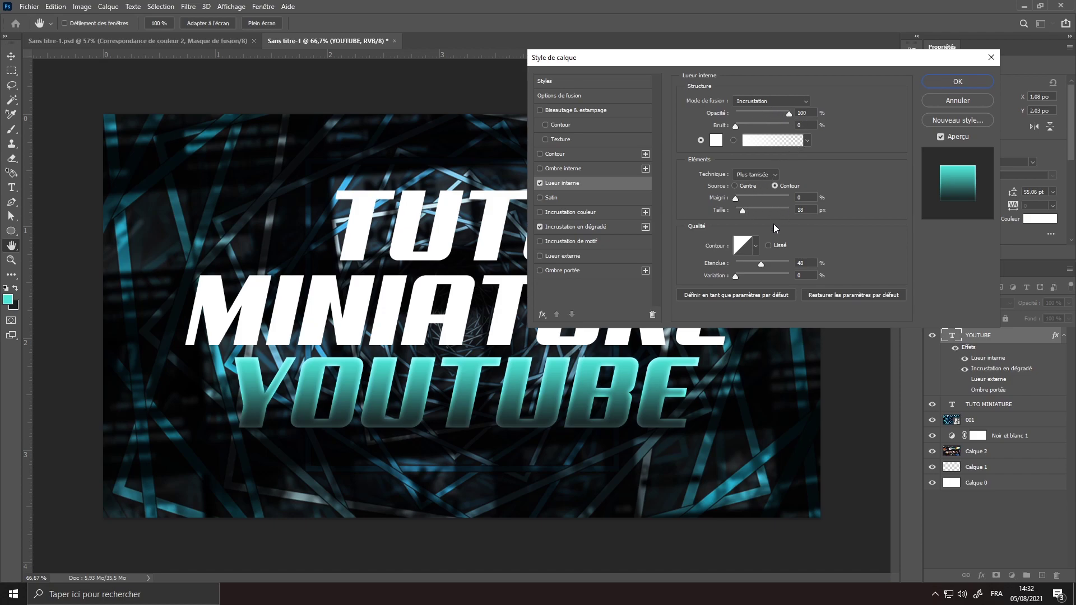
{"action": "left_click", "coordinate": [615, 230]}
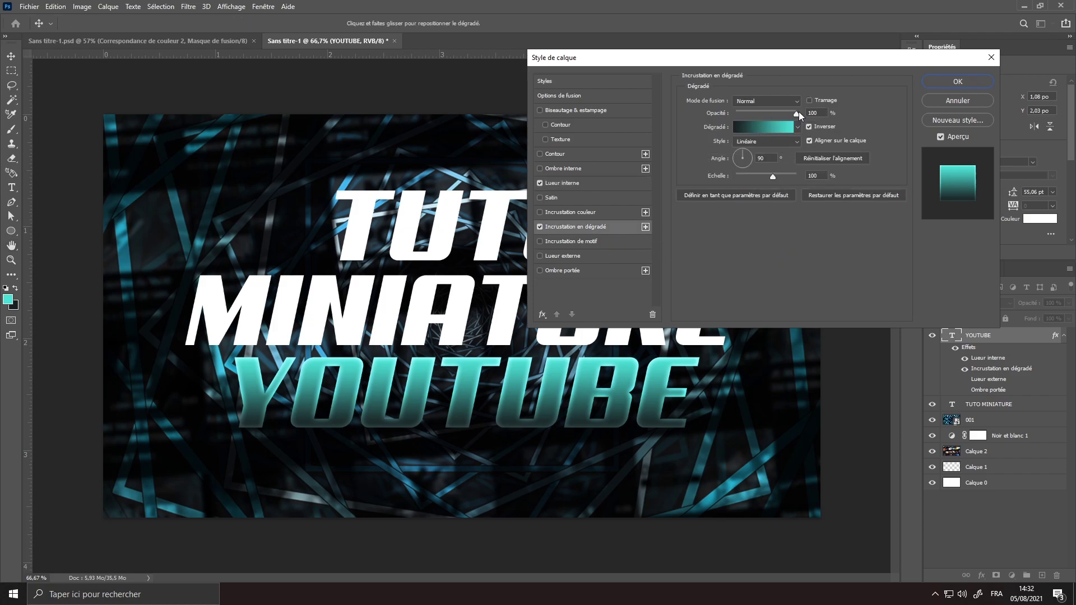
{"action": "left_click", "coordinate": [776, 130]}
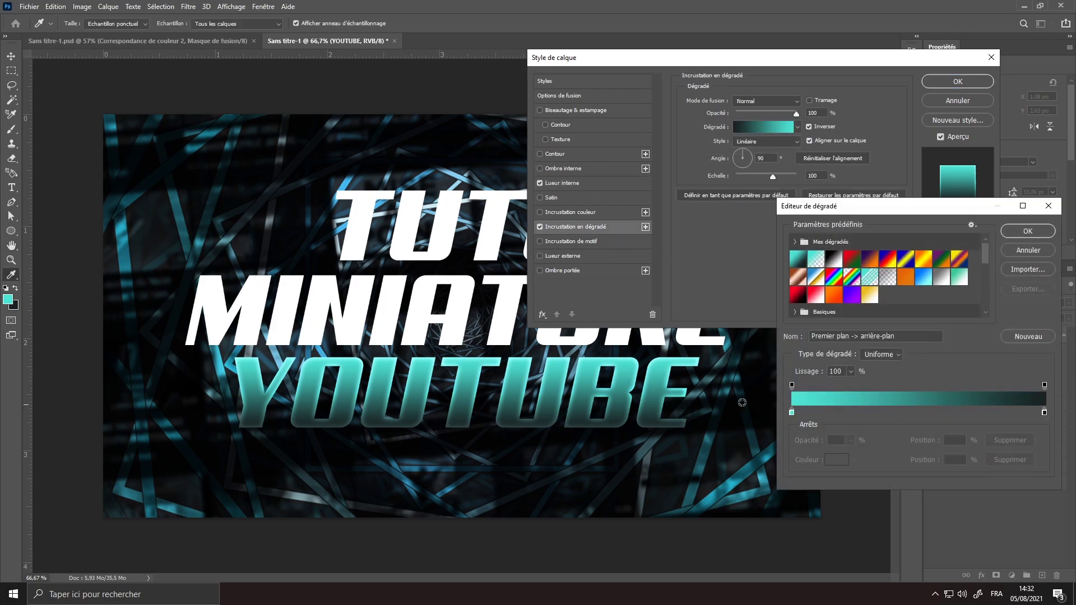
{"action": "left_click", "coordinate": [1028, 250]}
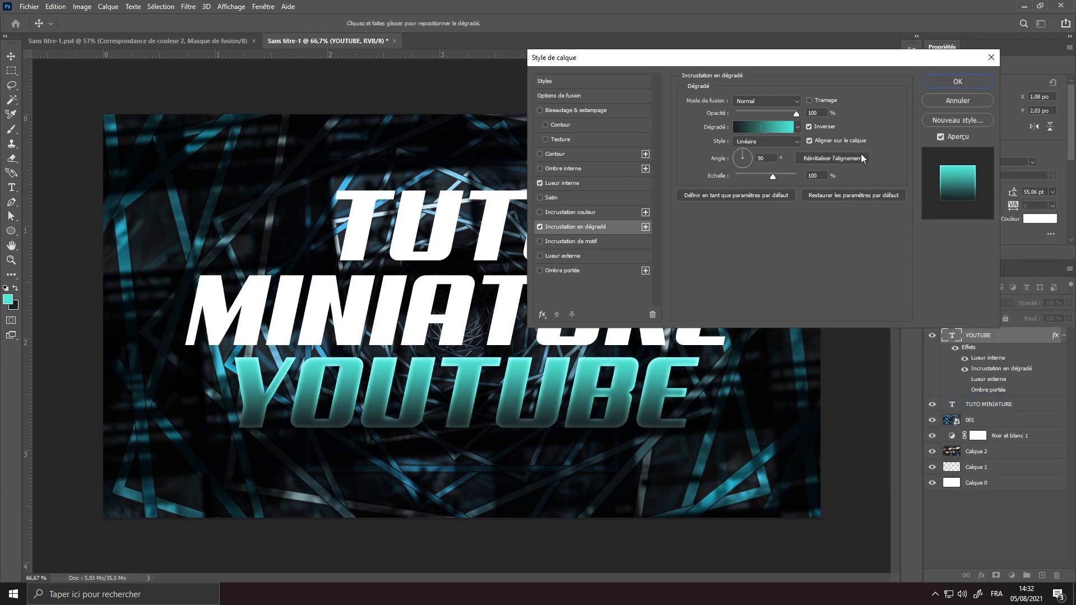
{"action": "left_click", "coordinate": [967, 85]}
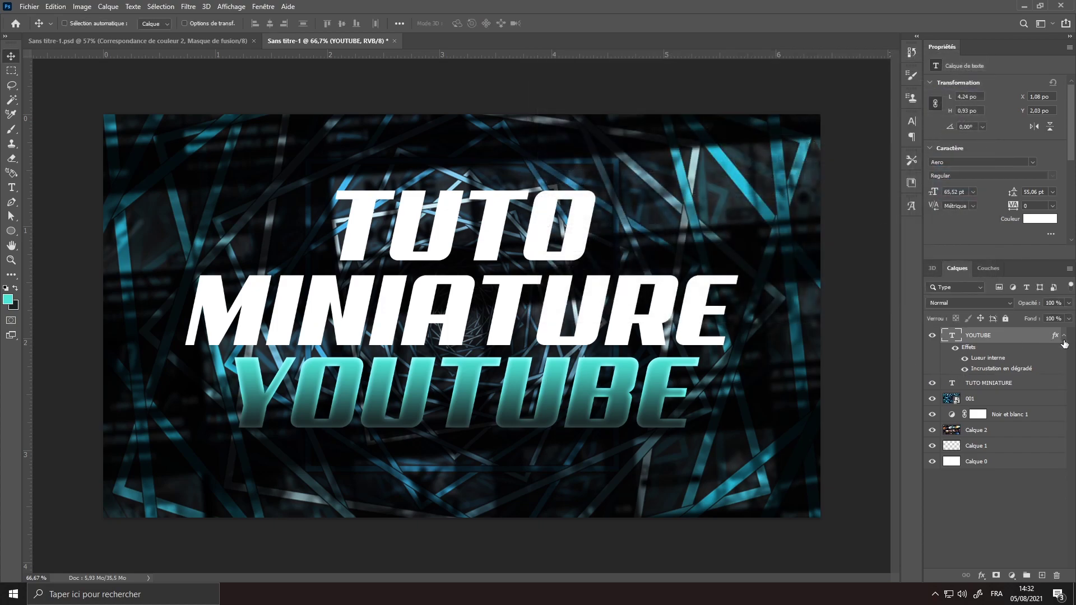
- Collapse the YOUTUBE layer's effects and group the YOUTUBE and TUTO MINIATURE text layers together
{"action": "left_click", "coordinate": [1063, 338]}
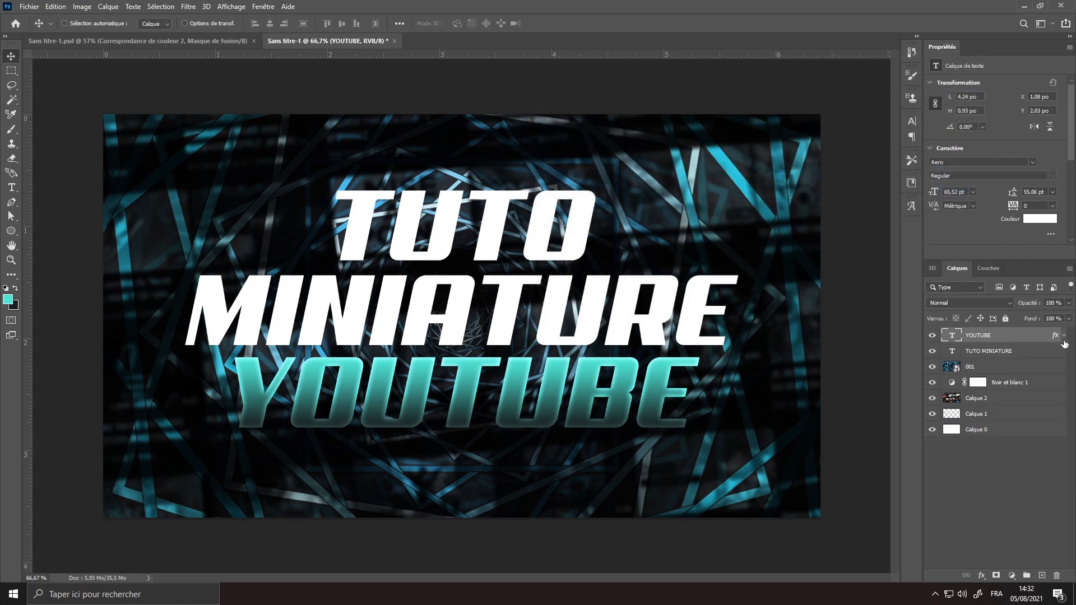
{"action": "left_click", "coordinate": [1021, 354], "text": "shift"}
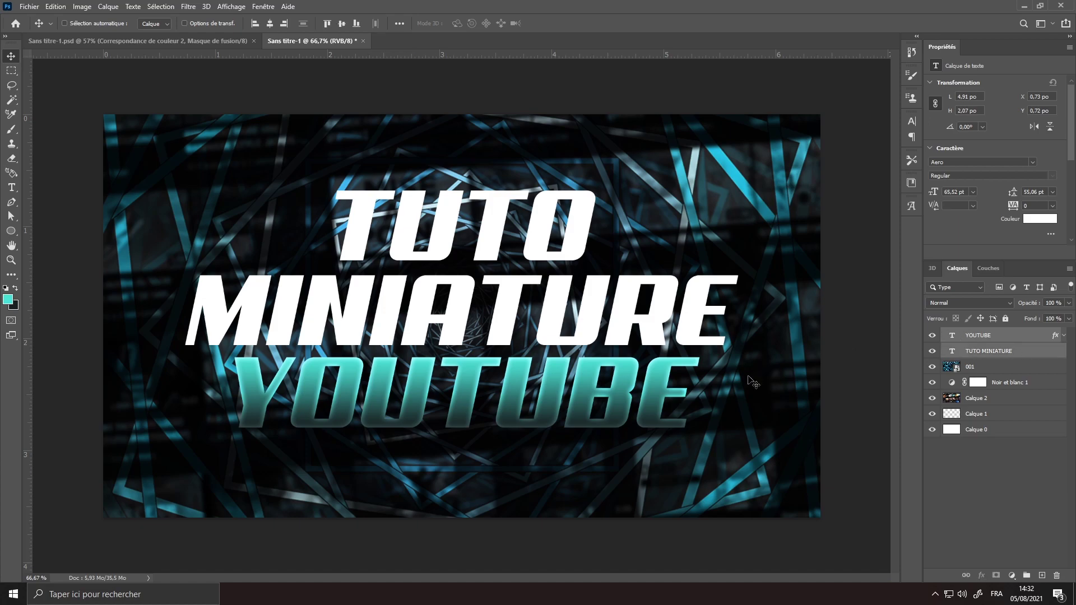
{"action": "left_click", "coordinate": [1027, 577]}
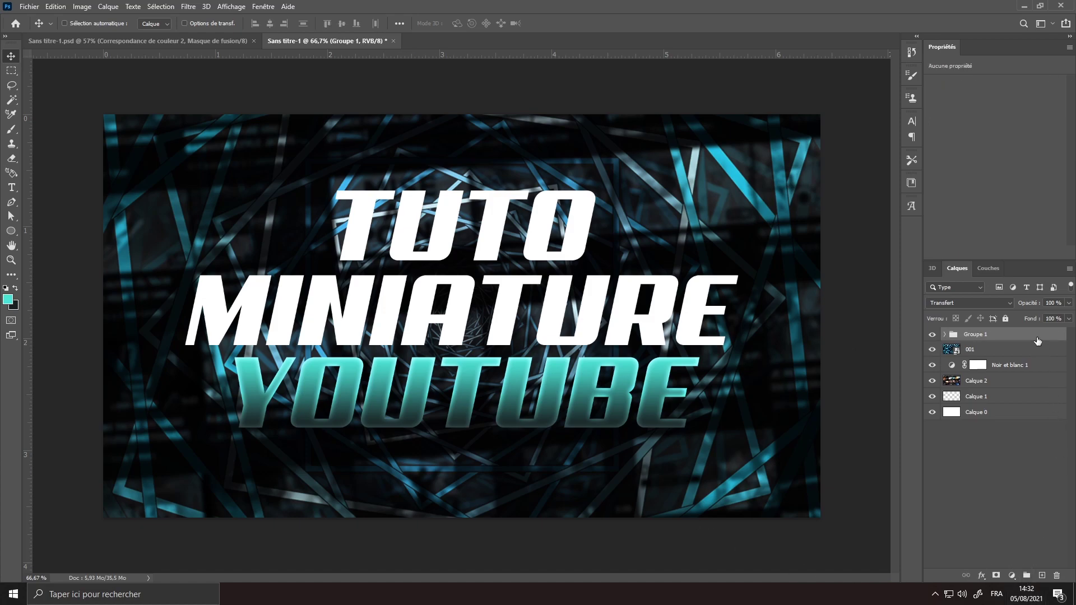
- Apply the saved style preset with black outer glow and drop shadow to the title group, keeping its settings, and collapse the effects
{"action": "double_click", "coordinate": [1036, 338]}
{"action": "left_click", "coordinate": [597, 83]}
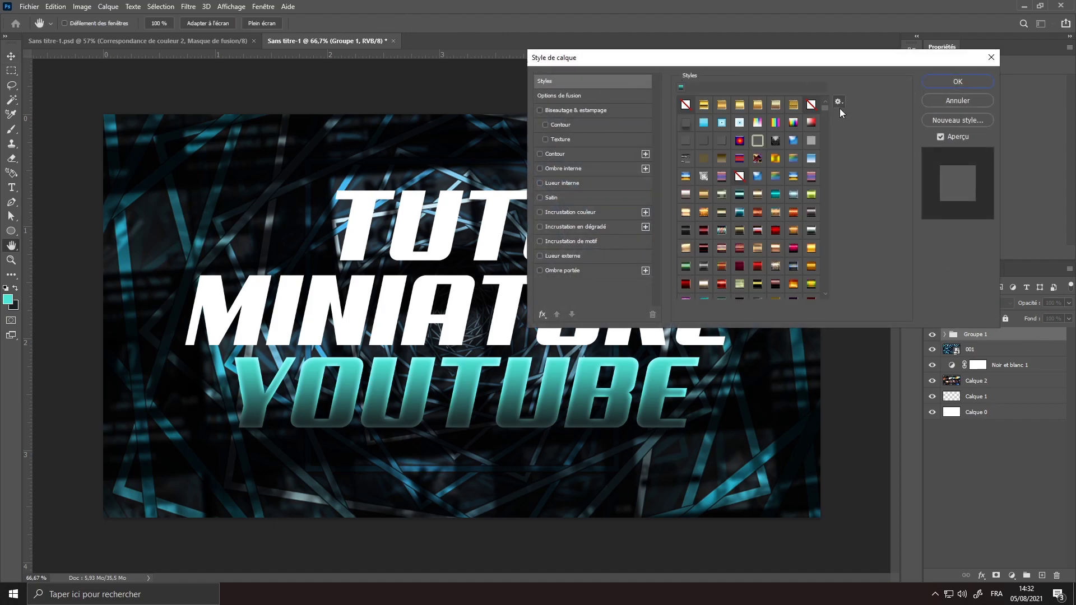
{"action": "left_click_drag", "start_coordinate": [825, 116], "coordinate": [822, 291]}
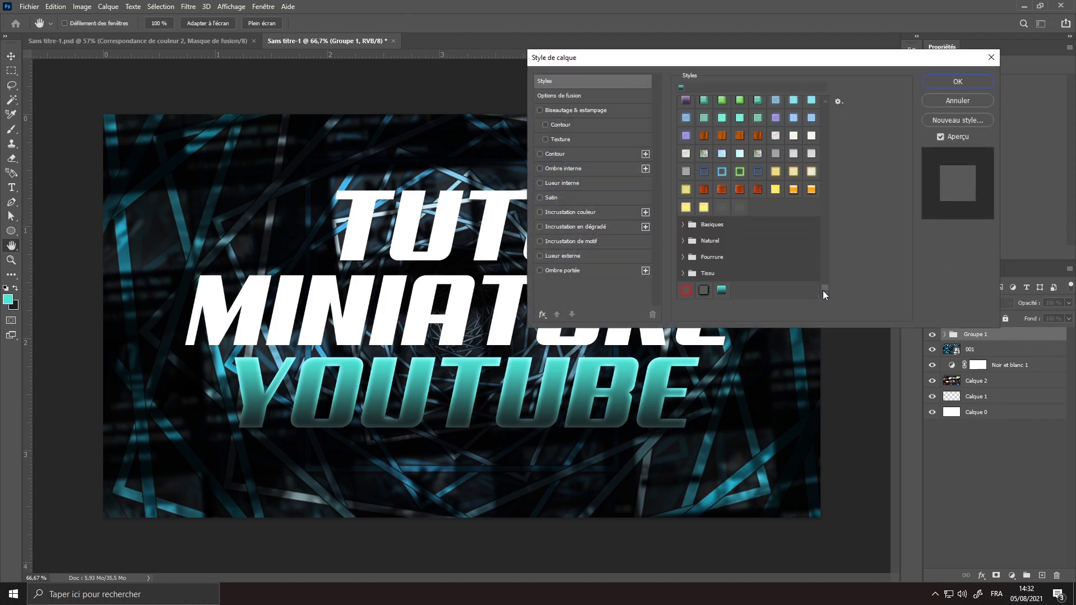
{"action": "left_click", "coordinate": [703, 290]}
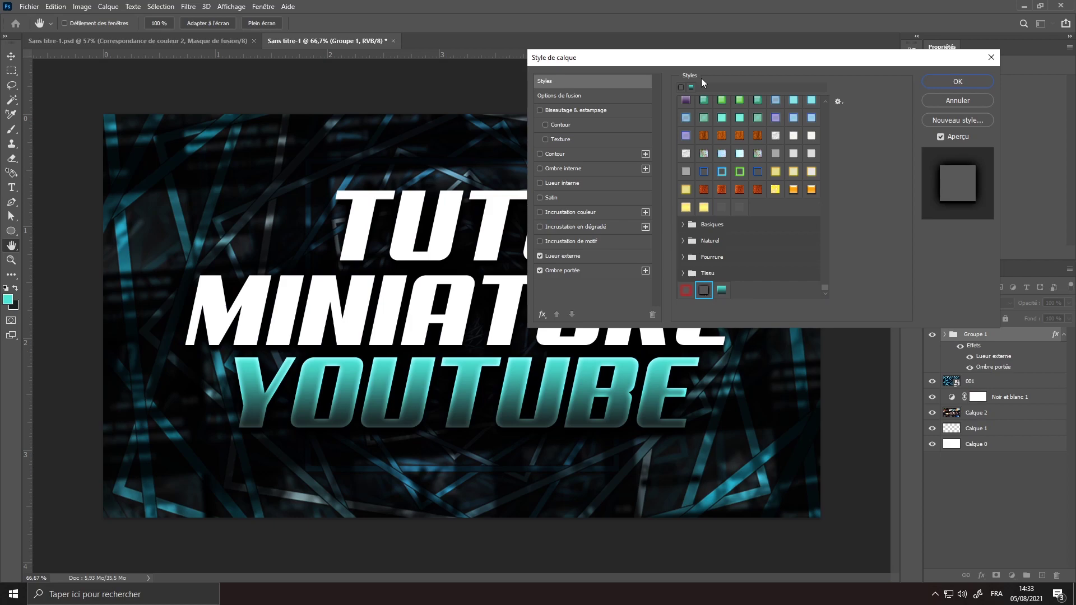
{"action": "left_click", "coordinate": [580, 256]}
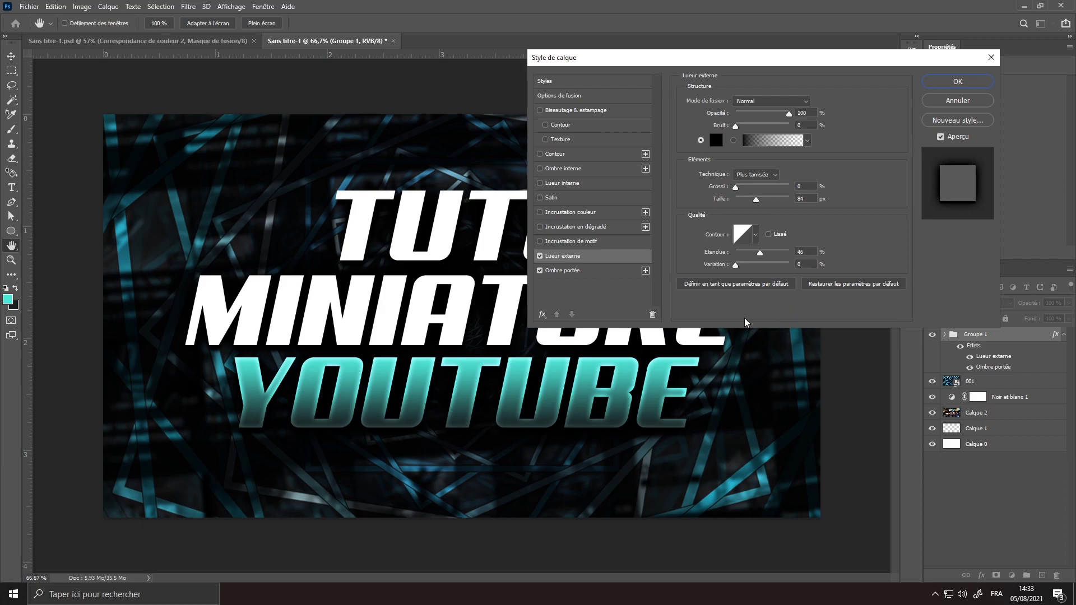
{"action": "left_click", "coordinate": [562, 270]}
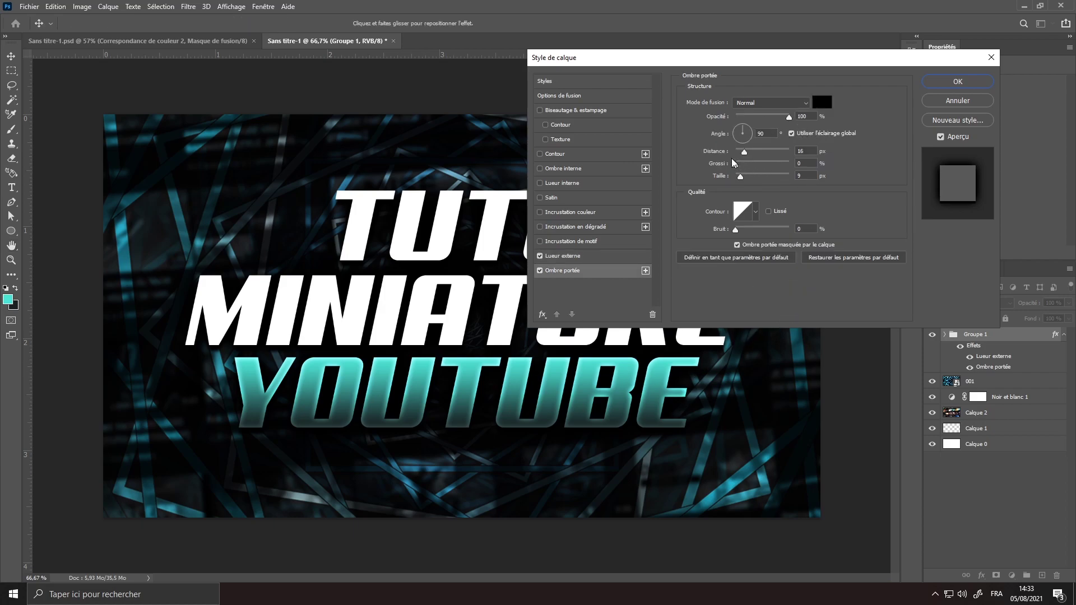
{"action": "left_click", "coordinate": [958, 82]}
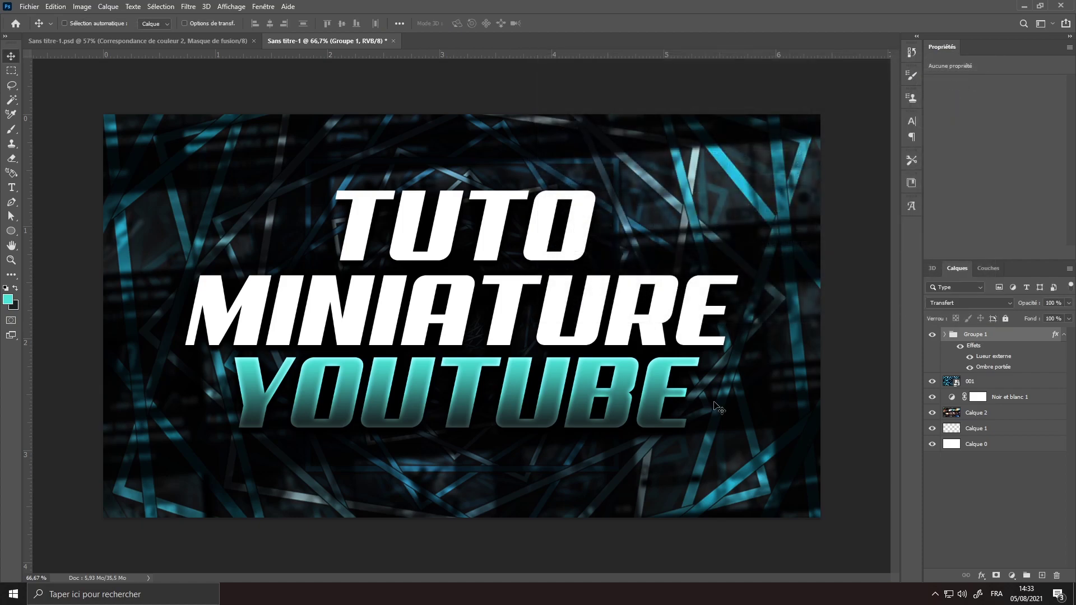
{"action": "left_click", "coordinate": [1062, 337]}
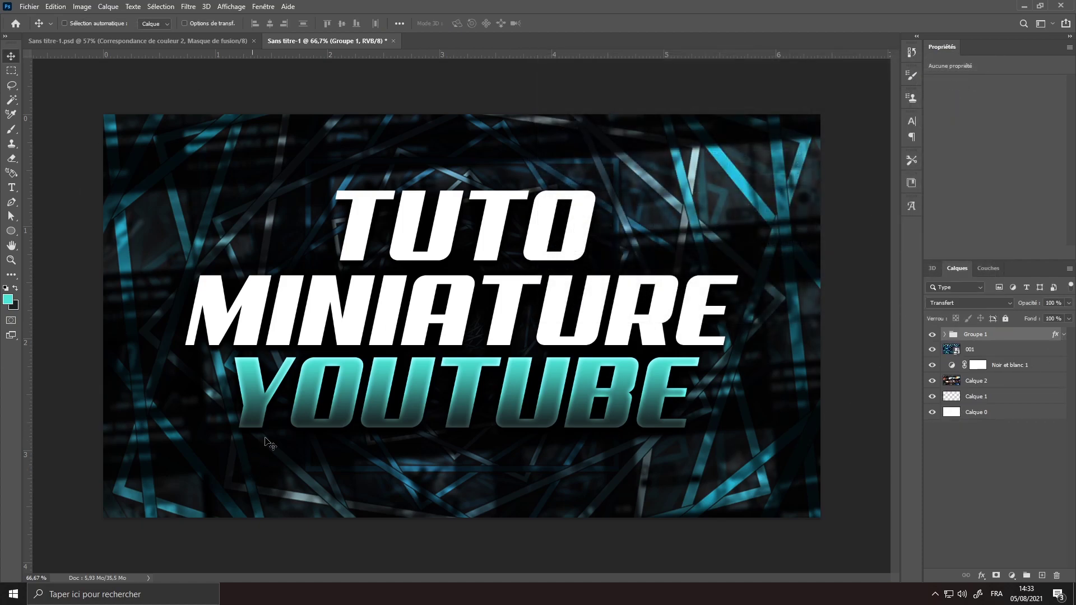
- Duplicate the title group and shift the copy straight up to a Y position of about 501 px for a stacked 3D look
{"action": "key", "text": "ctrl"}
{"action": "key", "text": "ctrl+j"}
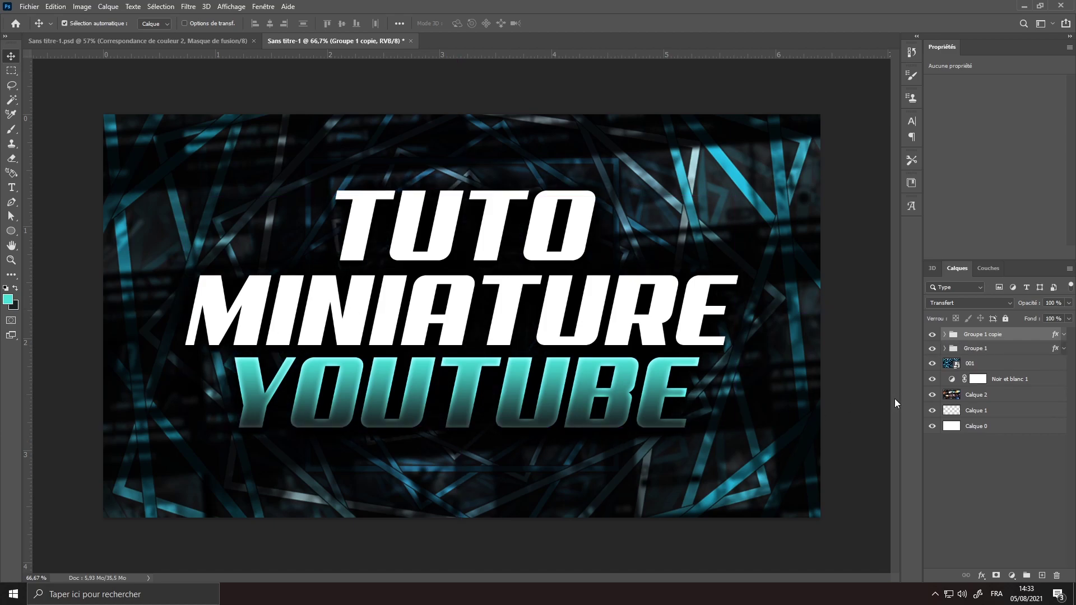
{"action": "key", "text": "ctrl+t"}
{"action": "key", "text": "Up"}
{"action": "key", "text": "Up"}
{"action": "key", "text": "Up"}
{"action": "key", "text": "Up"}
{"action": "key", "text": "Up"}
{"action": "key", "text": "Up"}
{"action": "key", "text": "Up"}
{"action": "key", "text": "Up"}
{"action": "key", "text": "Up"}
{"action": "key", "text": "Up"}
{"action": "key", "text": "Up"}
{"action": "key", "text": "Up"}
{"action": "key", "text": "Up"}
{"action": "key", "text": "Up"}
{"action": "key", "text": "Up"}
{"action": "key", "text": "Up"}
{"action": "key", "text": "Up"}
{"action": "key", "text": "Up"}
{"action": "key", "text": "Up"}
{"action": "key", "text": "Up"}
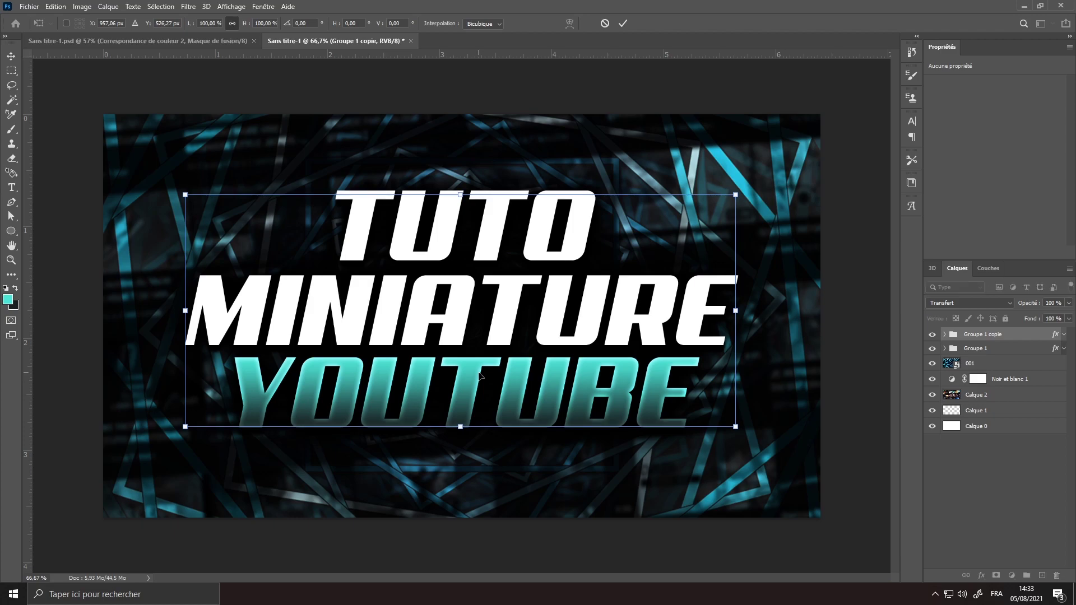
{"action": "key", "text": "Up"}
{"action": "key", "text": "Up"}
{"action": "key", "text": "Up"}
{"action": "key", "text": "Up"}
{"action": "key", "text": "Up"}
{"action": "key", "text": "Up"}
{"action": "key", "text": "Up"}
{"action": "key", "text": "Up"}
{"action": "key", "text": "Up"}
{"action": "key", "text": "Up"}
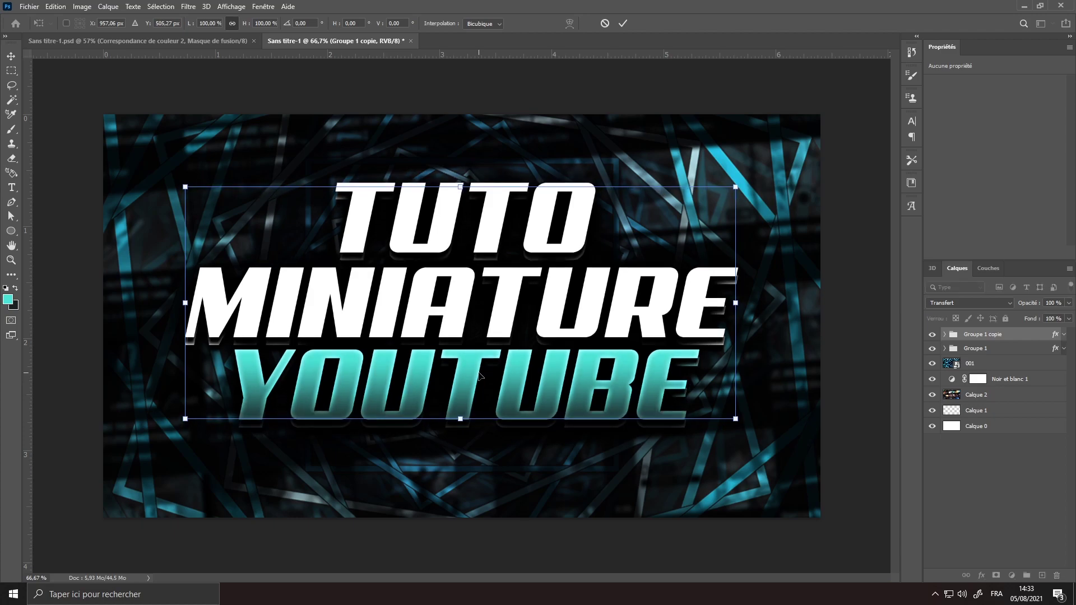
{"action": "key", "text": "Down"}
{"action": "key", "text": "Down"}
{"action": "key", "text": "Down"}
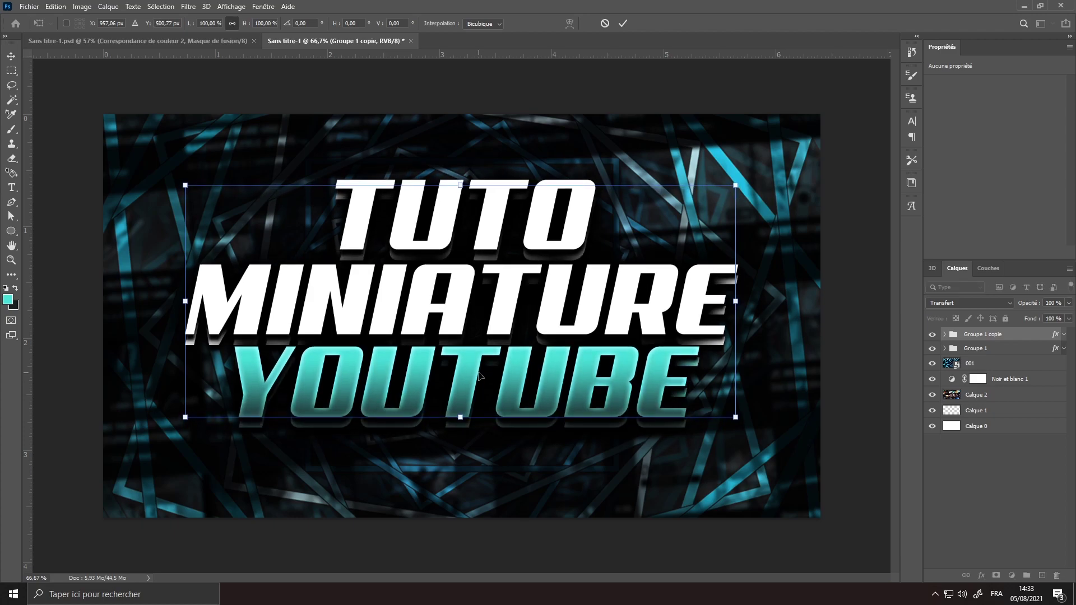
{"action": "key", "text": "Return"}
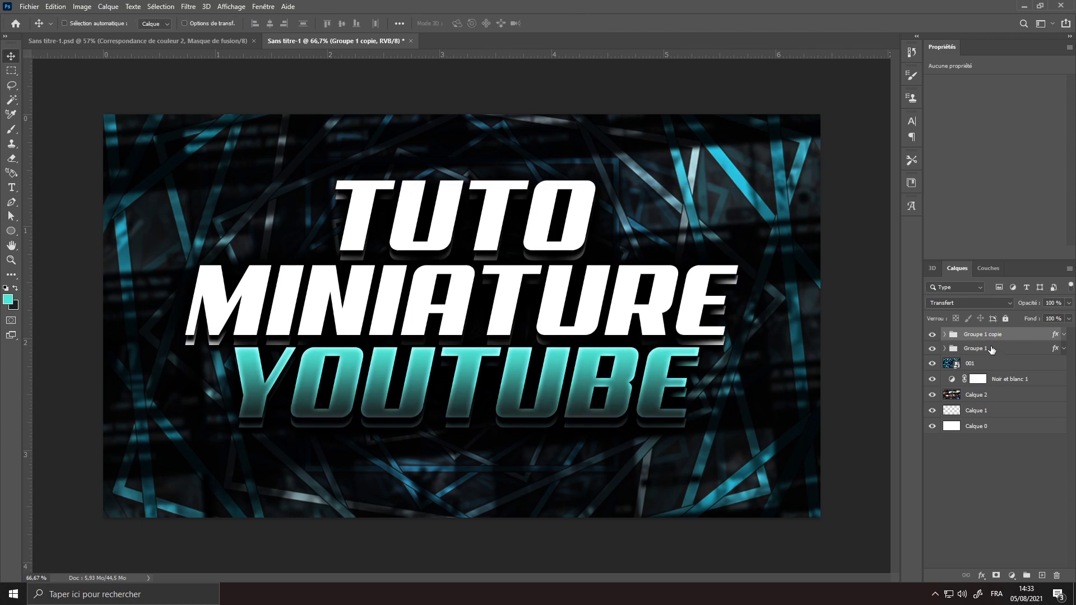
- Select both title groups and move them slightly down together to recentre the title on the canvas
{"action": "left_click", "coordinate": [992, 350], "text": "ctrl"}
{"action": "key", "text": "ctrl+t"}
{"action": "left_click_drag", "start_coordinate": [638, 331], "coordinate": [638, 342]}
{"action": "key", "text": "Return"}
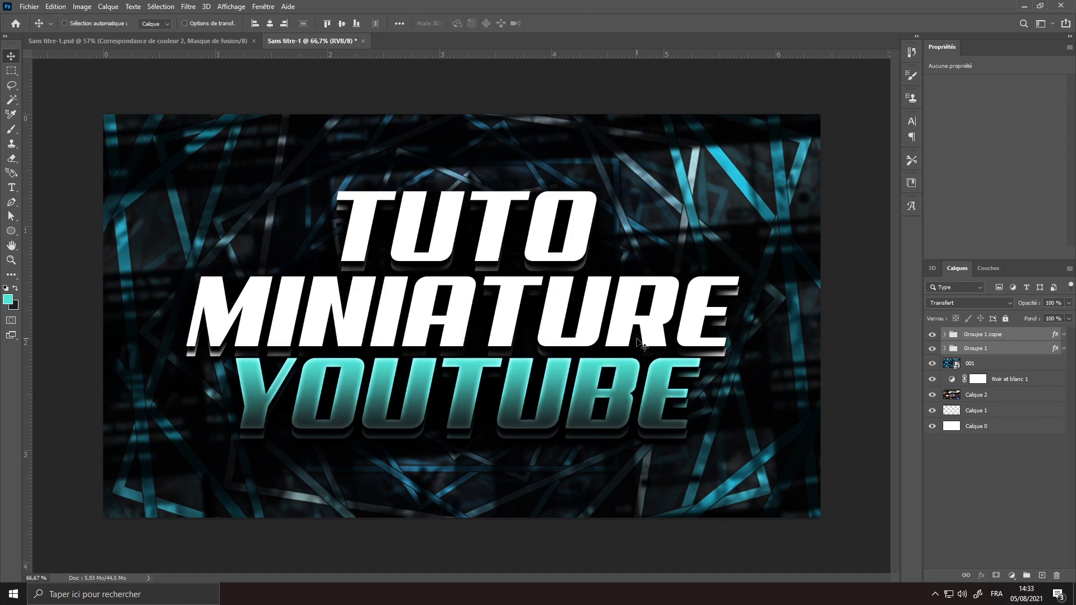
- Place the white-particle image 3.png above the title groups and set its blend mode to Densité couleur -
{"action": "left_click", "coordinate": [1015, 354], "text": "ctrl"}
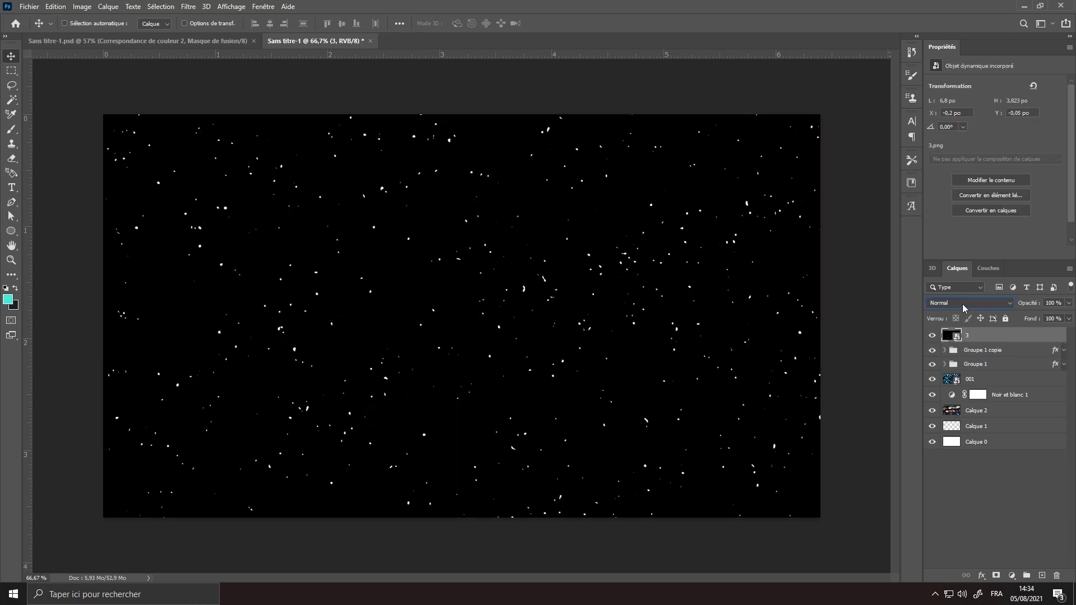
{"action": "left_click", "coordinate": [964, 308]}
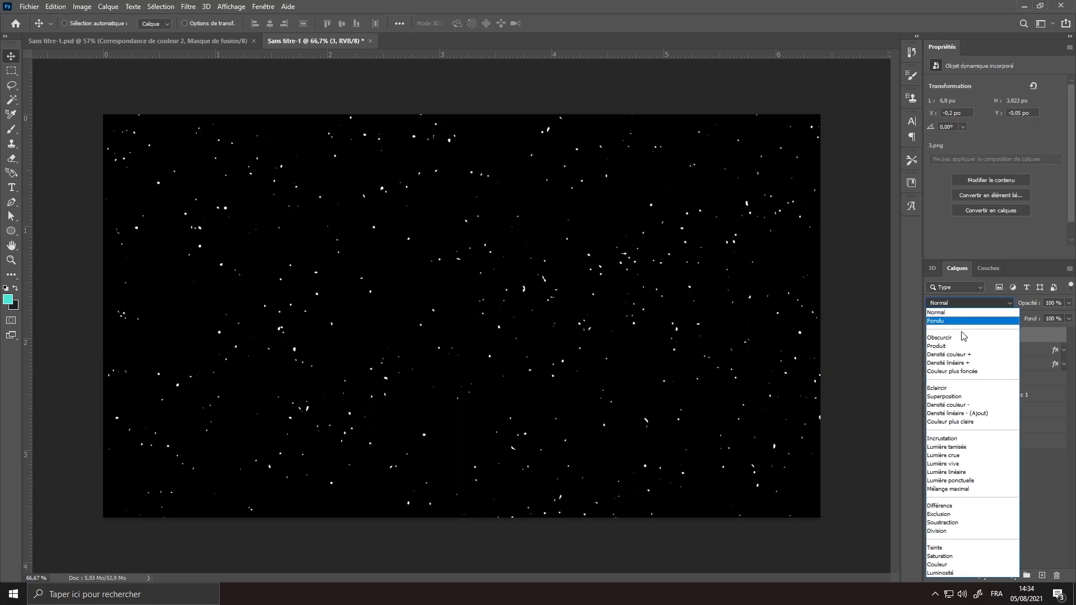
{"action": "left_click", "coordinate": [970, 405]}
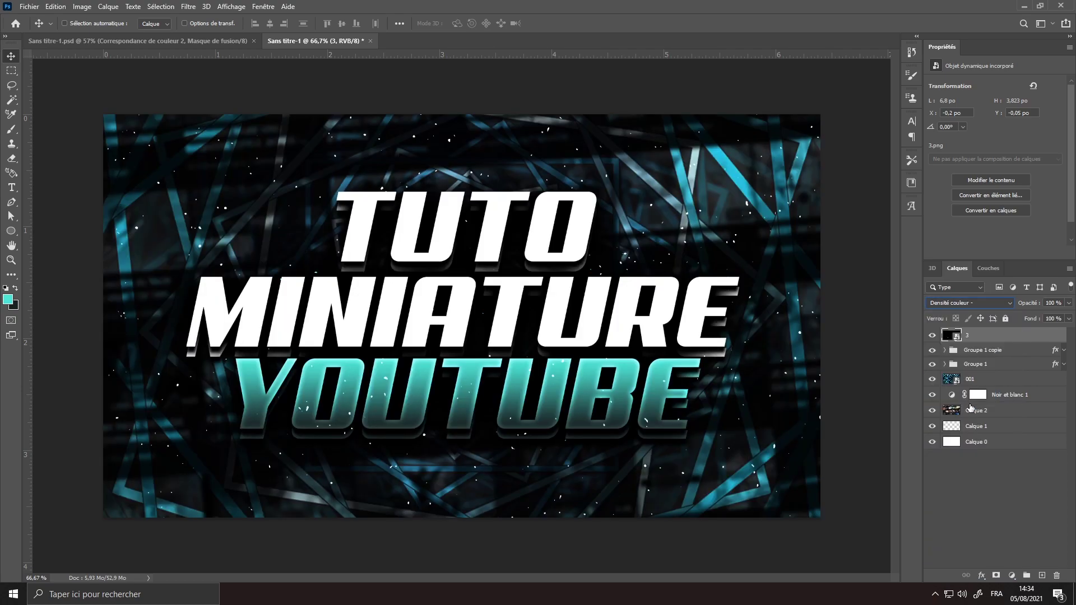
- Add a Correspondance de couleur adjustment layer on top with the filmstock_50.3dl LUT and set its opacity to 65 %
{"action": "key", "text": "ctrl+minus"}
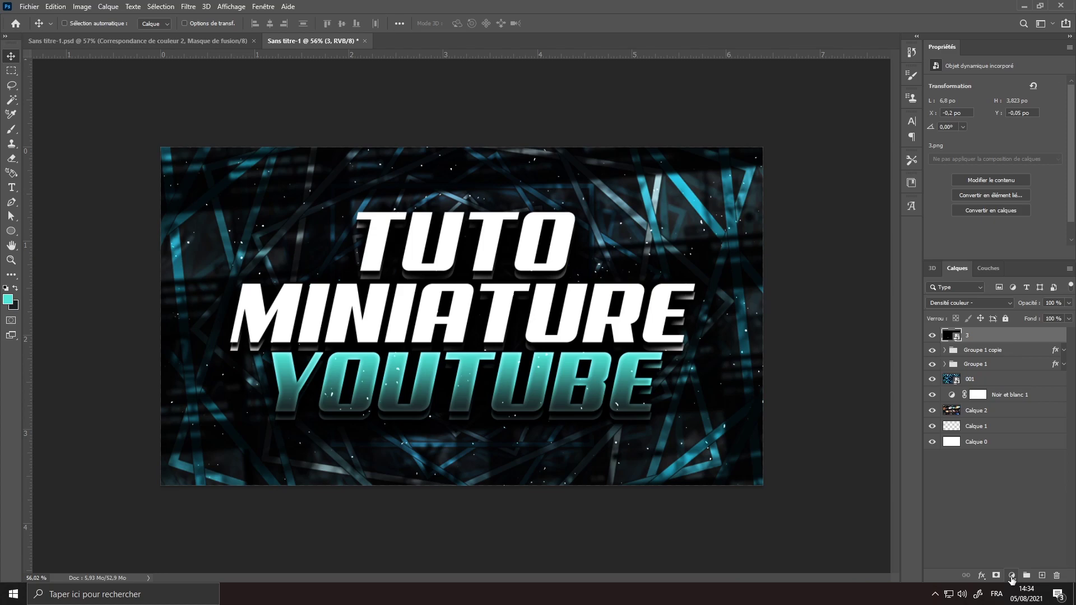
{"action": "left_click", "coordinate": [1012, 576]}
{"action": "left_click", "coordinate": [1011, 517]}
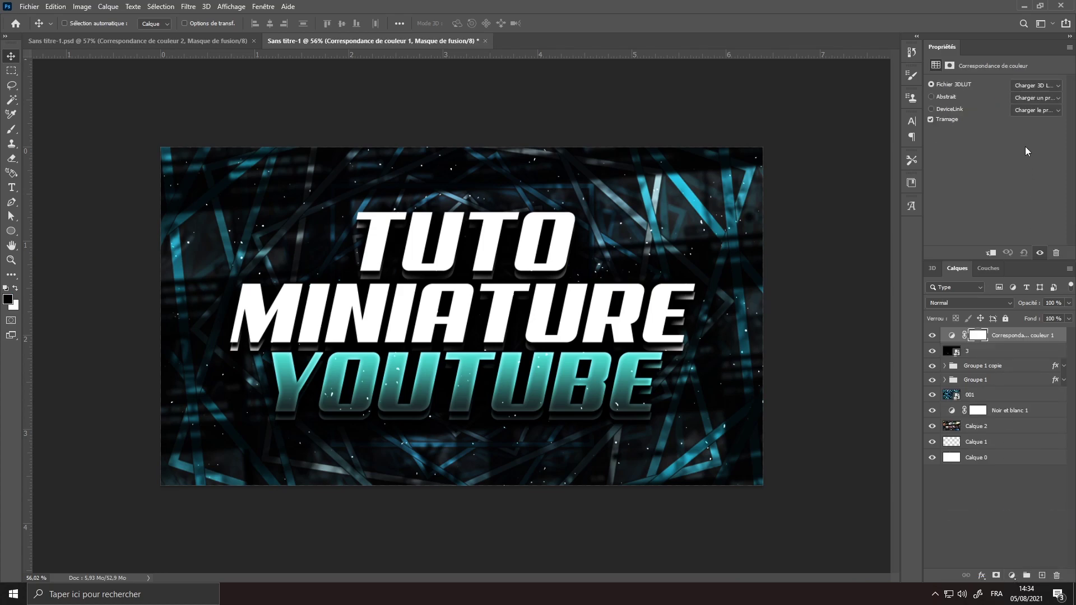
{"action": "left_click", "coordinate": [1035, 86]}
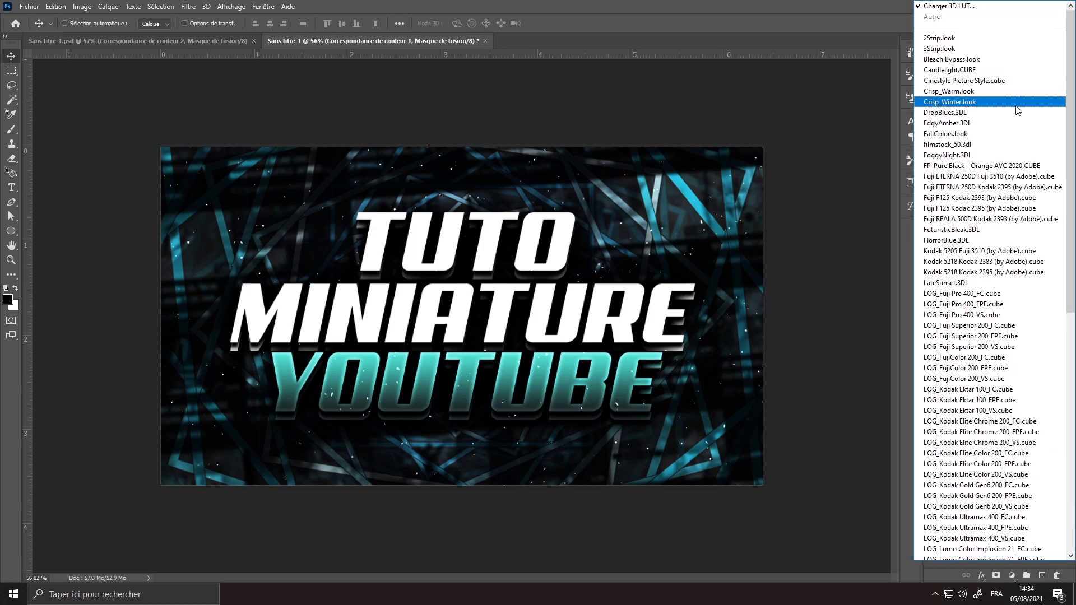
{"action": "left_click", "coordinate": [1006, 145]}
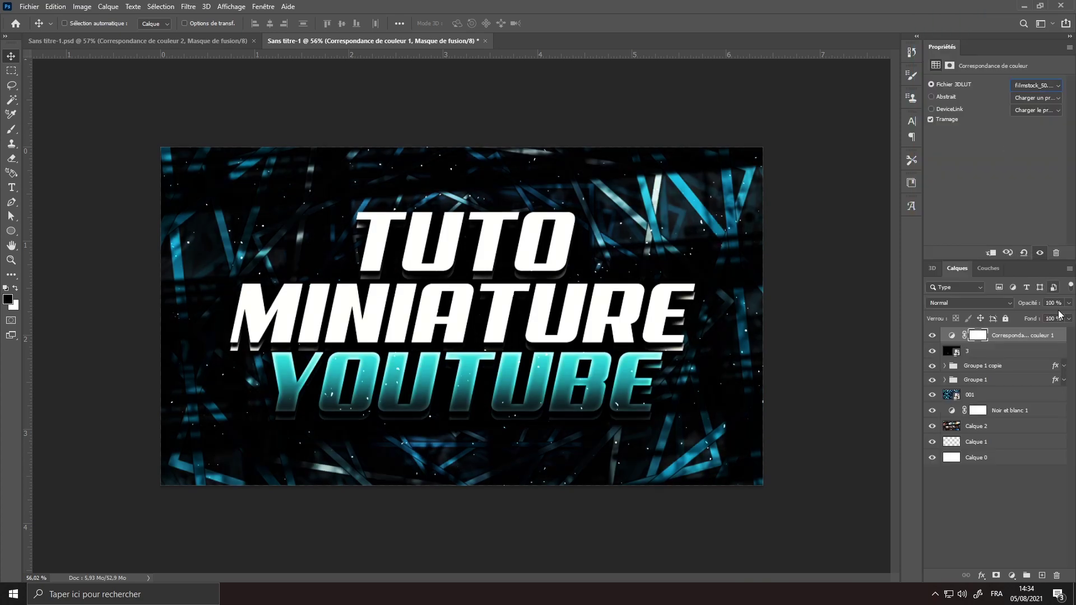
{"action": "left_click", "coordinate": [1068, 305]}
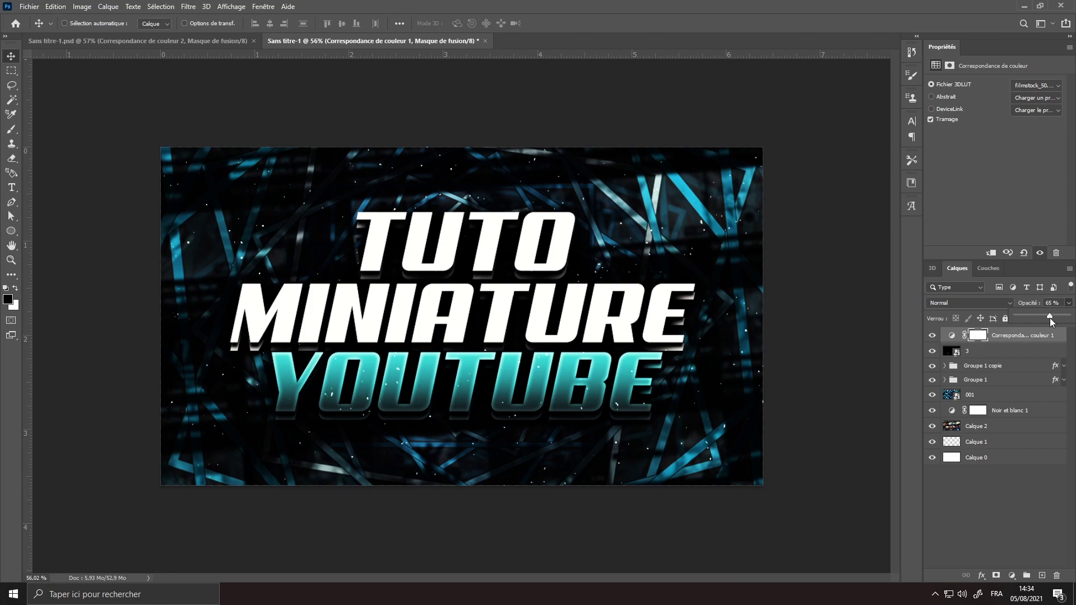
- Add a second Correspondance de couleur adjustment layer with the FoggyNight.3DL LUT and set its opacity to 52 %
{"action": "left_click", "coordinate": [1012, 575]}
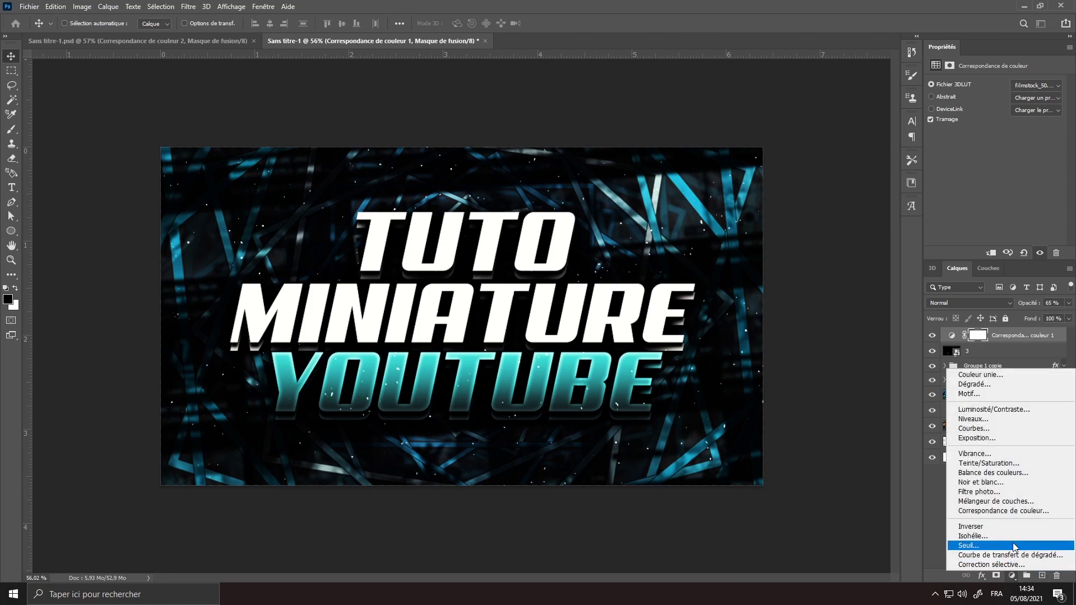
{"action": "left_click", "coordinate": [1006, 511]}
{"action": "left_click", "coordinate": [1044, 85]}
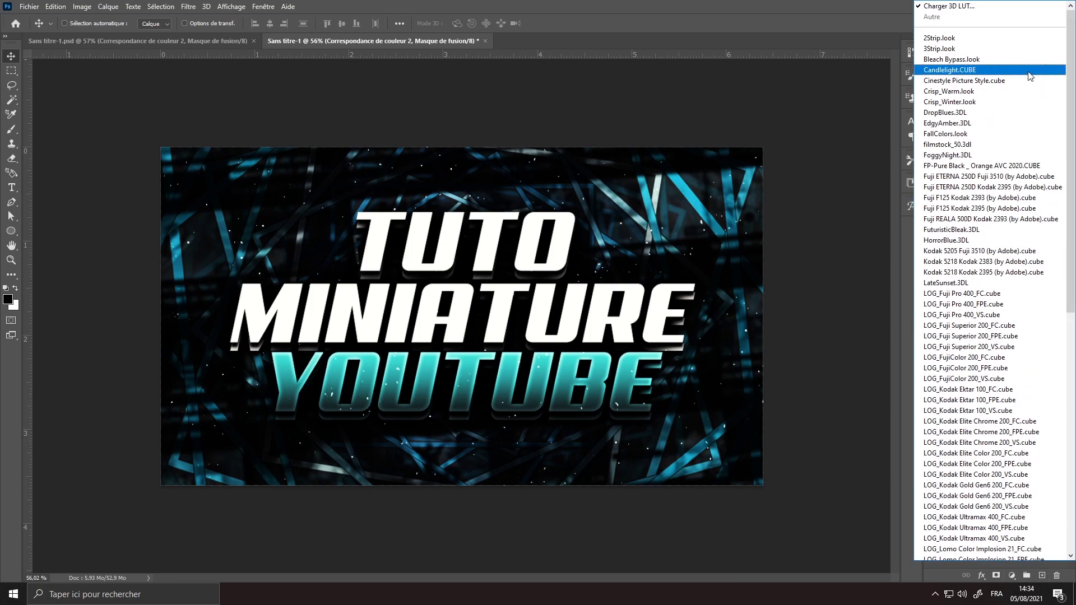
{"action": "left_click", "coordinate": [1028, 154]}
{"action": "left_click", "coordinate": [1067, 306]}
{"action": "left_click_drag", "start_coordinate": [1041, 314], "coordinate": [1041, 314]}
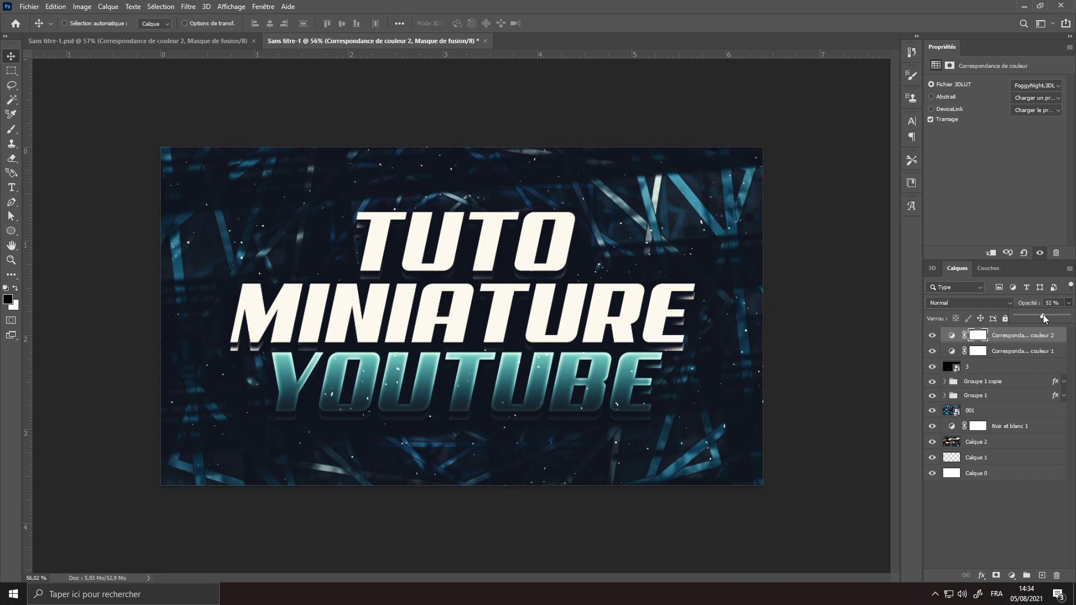
{"action": "left_click", "coordinate": [695, 421]}
{"action": "scroll", "coordinate": [694, 420], "scroll_direction": "up", "scroll_amount": 2}
{"action": "scroll", "coordinate": [695, 421], "scroll_direction": "down", "scroll_amount": 3}
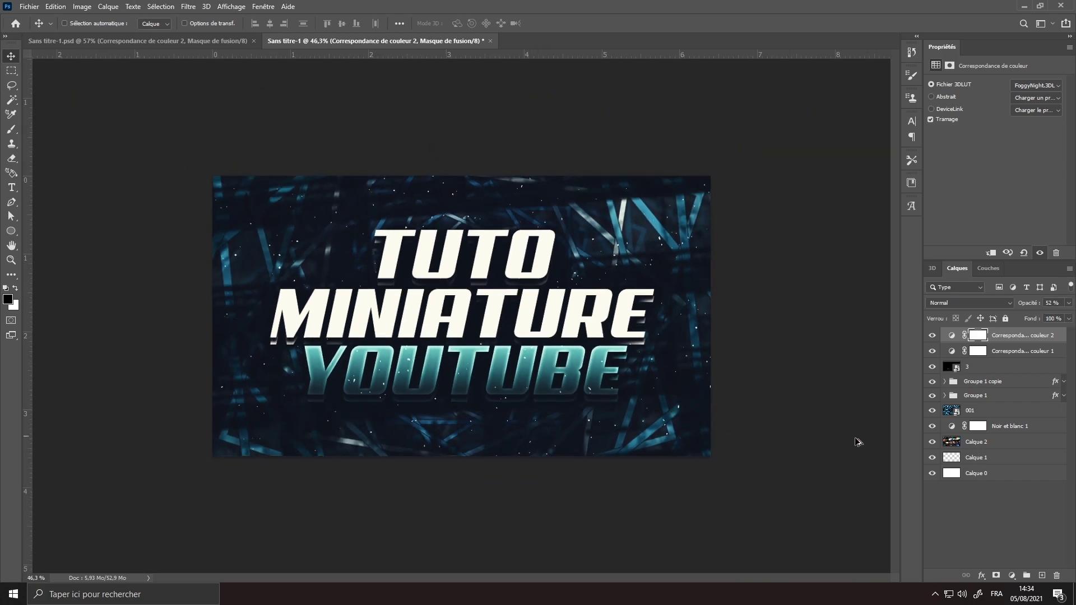
- On a new top layer, paint soft teal #4de6d6 glows along the canvas's lower and upper edges with a 2446 px brush
{"action": "left_click", "coordinate": [1041, 575]}
{"action": "scroll", "coordinate": [886, 524], "scroll_direction": "down", "scroll_amount": 3}
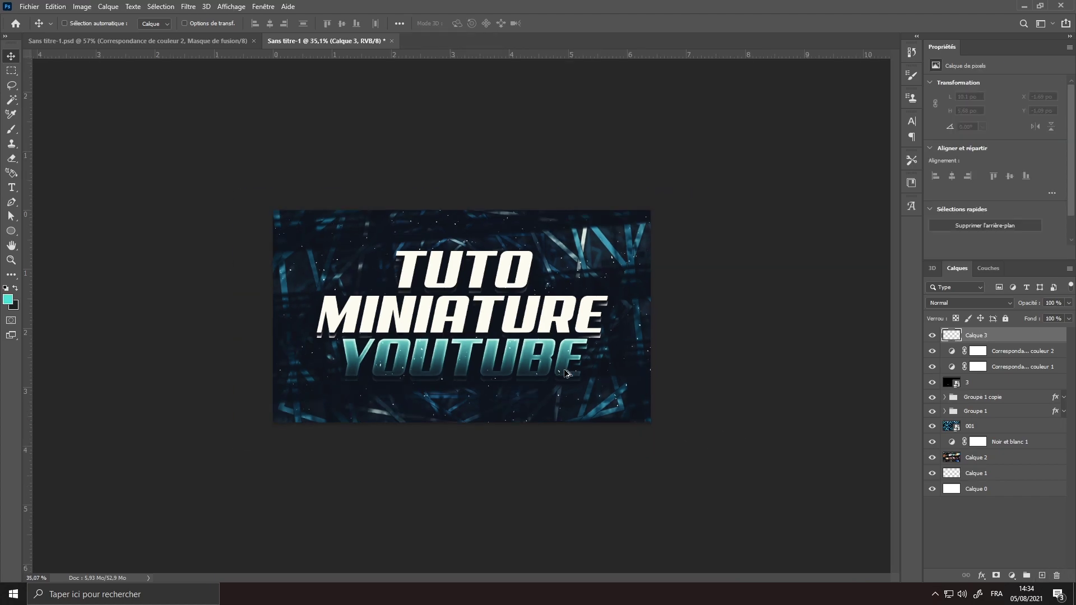
{"action": "left_click", "coordinate": [11, 129]}
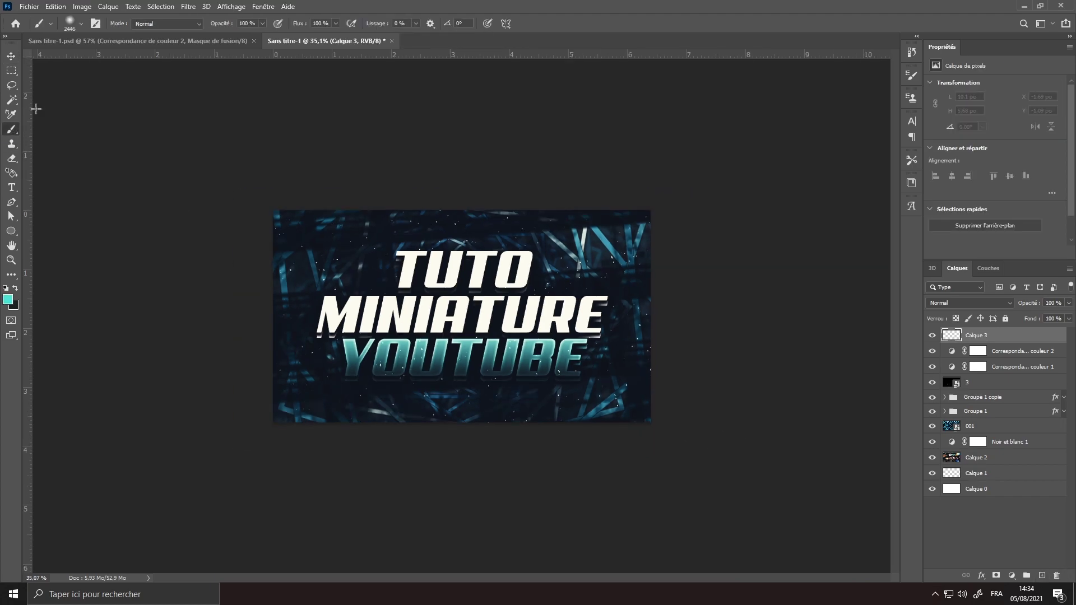
{"action": "left_click", "coordinate": [8, 298]}
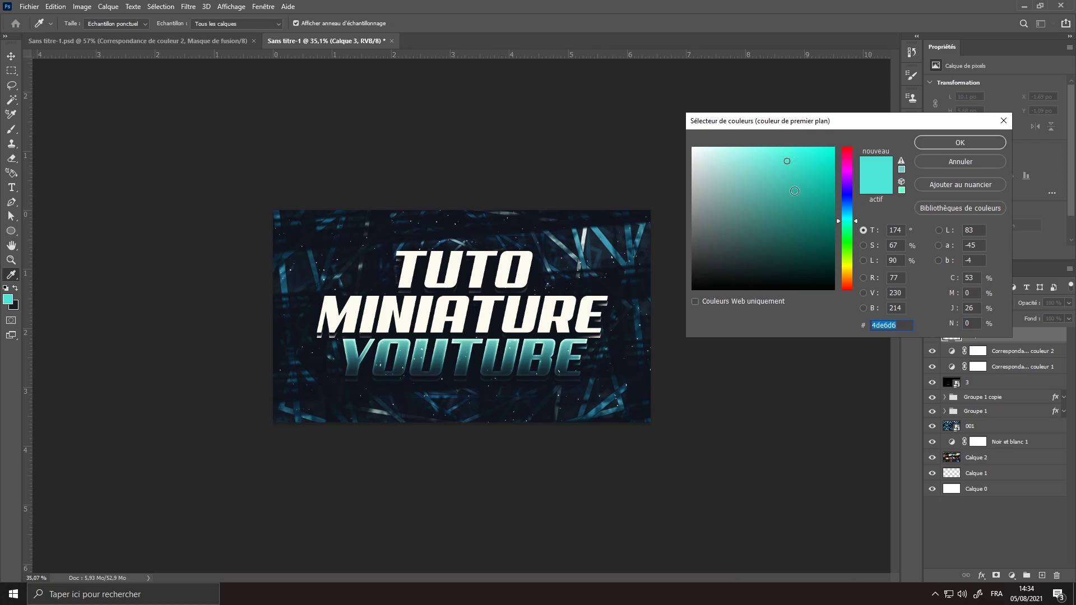
{"action": "left_click", "coordinate": [976, 143]}
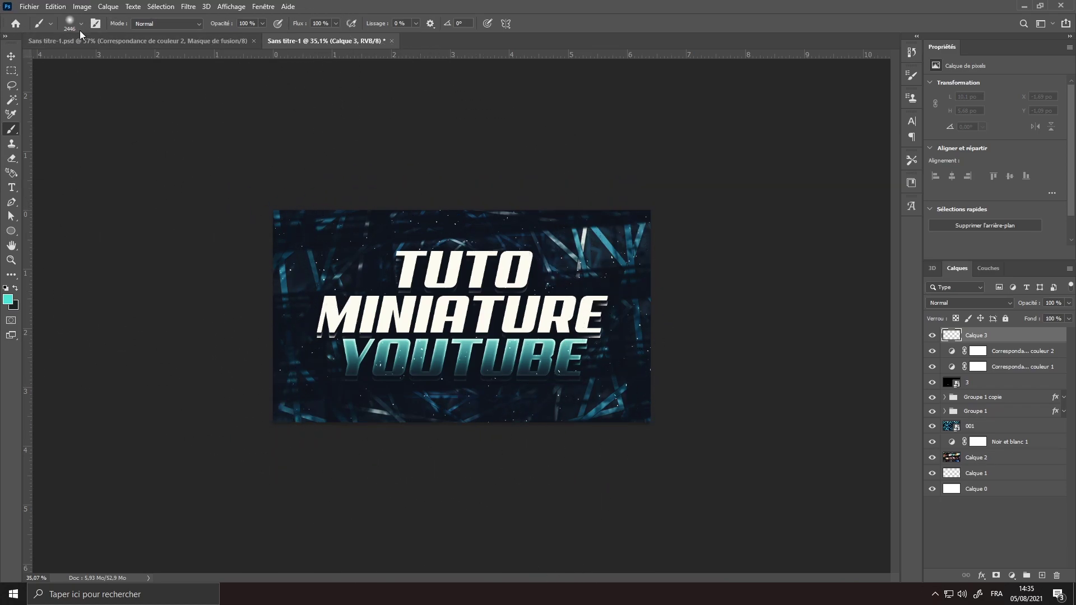
{"action": "scroll", "coordinate": [454, 281], "scroll_direction": "down", "scroll_amount": 1}
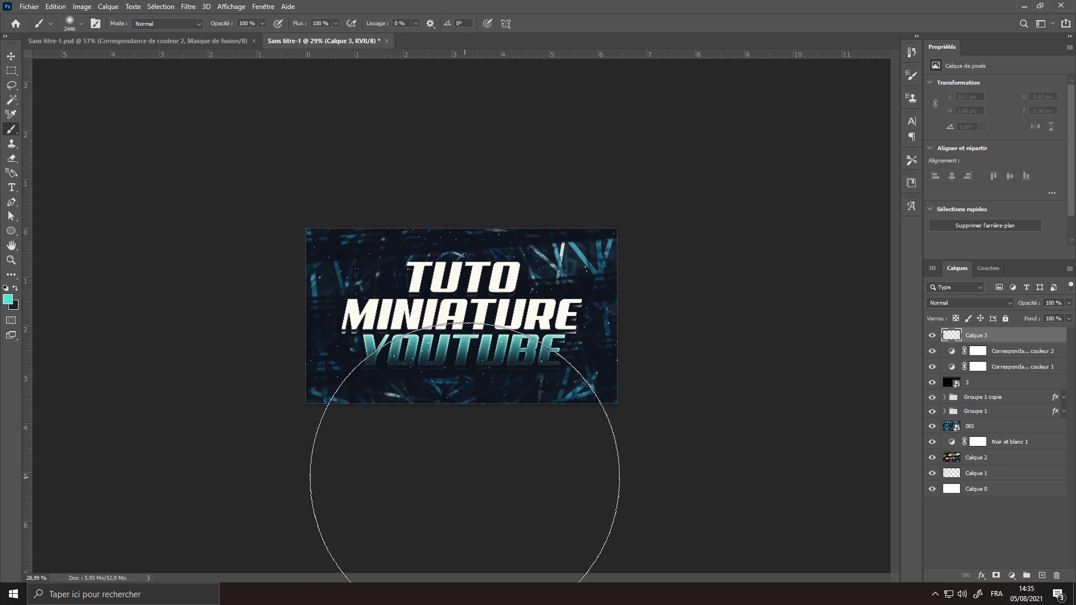
{"action": "left_click", "coordinate": [458, 507]}
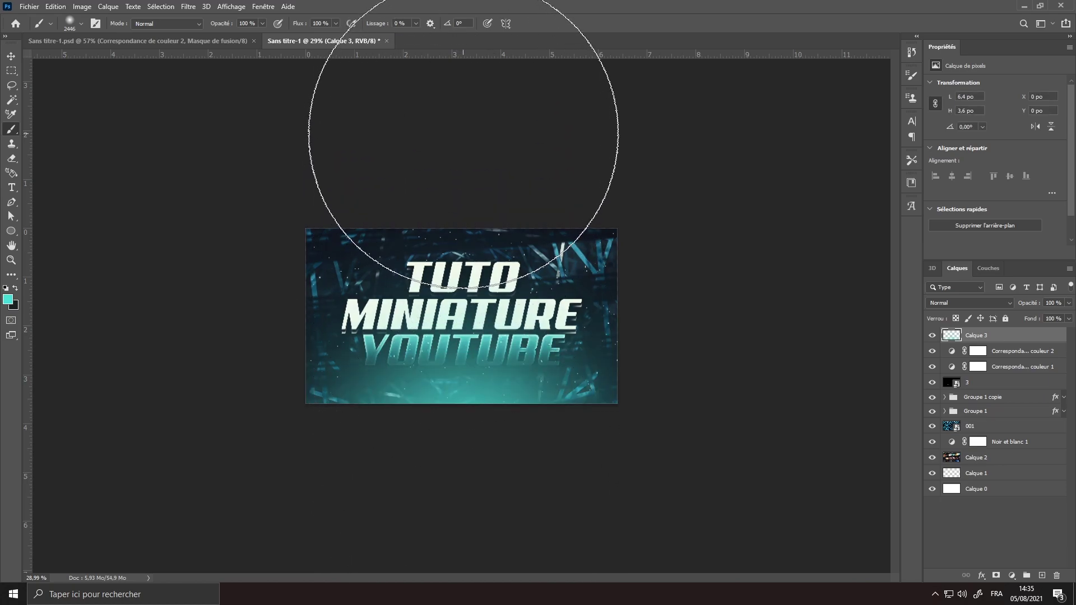
{"action": "left_click", "coordinate": [473, 168]}
{"action": "scroll", "coordinate": [478, 178], "scroll_direction": "up", "scroll_amount": 3}
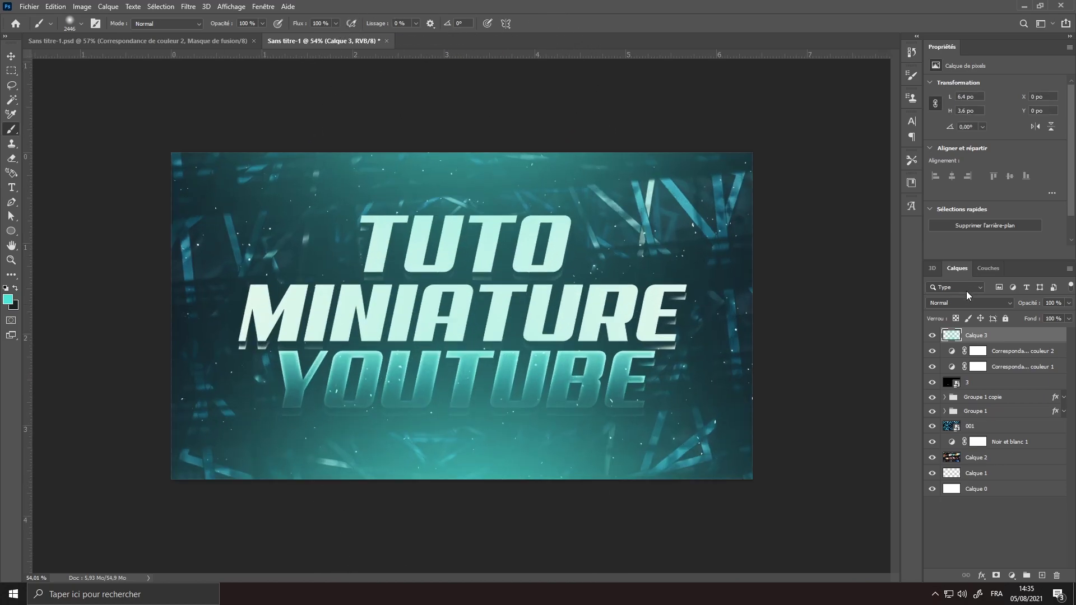
- Set the teal glow layer's blend mode to Densité couleur - and its opacity to 43 %
{"action": "left_click", "coordinate": [969, 302]}
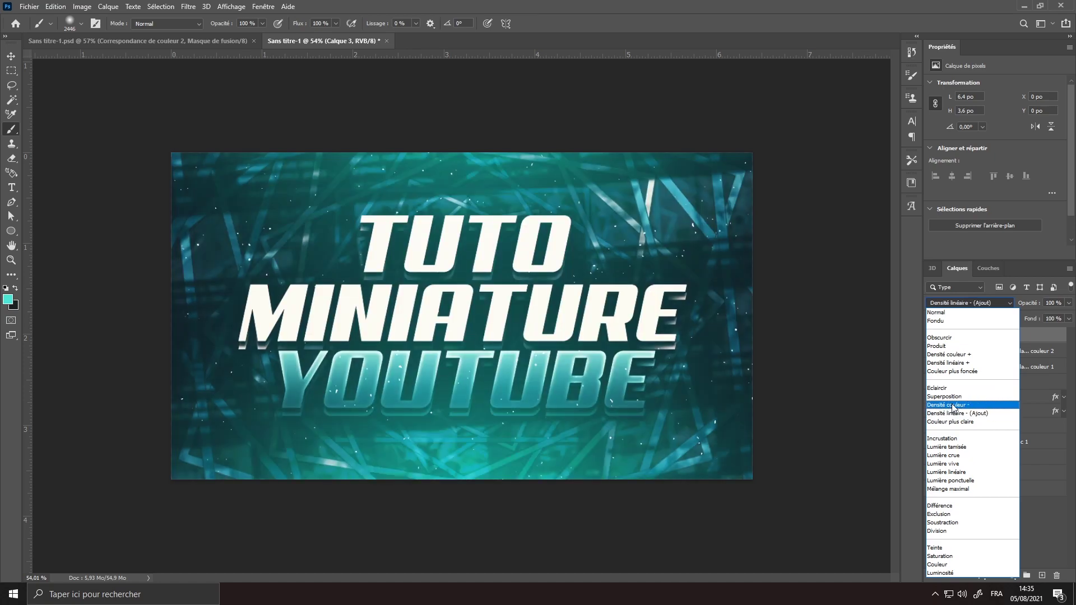
{"action": "left_click", "coordinate": [952, 405]}
{"action": "left_click", "coordinate": [1068, 303]}
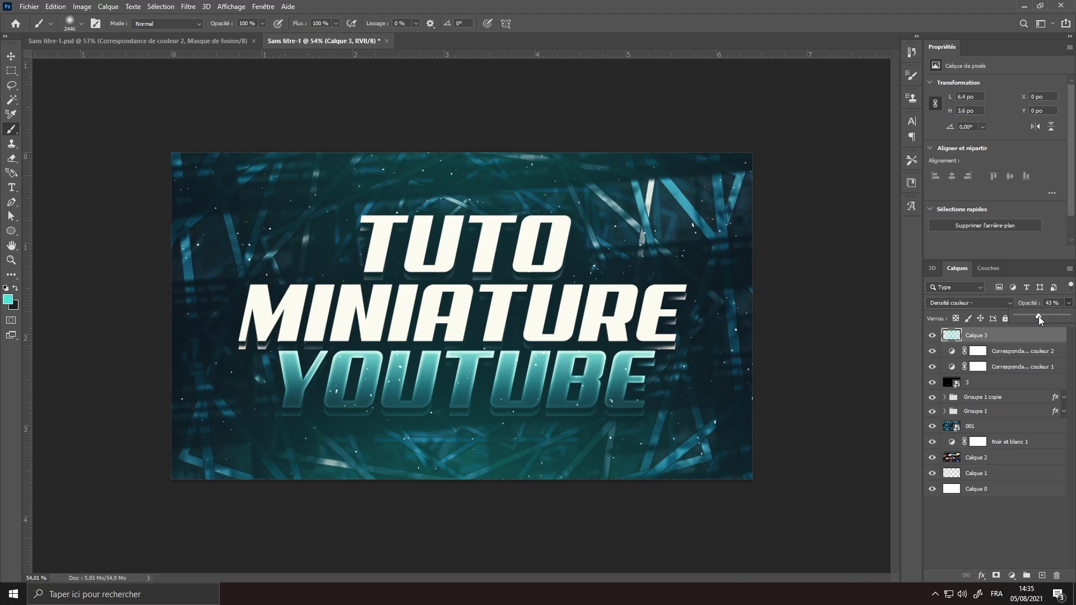
{"action": "left_click", "coordinate": [11, 56]}
{"action": "scroll", "coordinate": [488, 331], "scroll_direction": "up", "scroll_amount": 3}
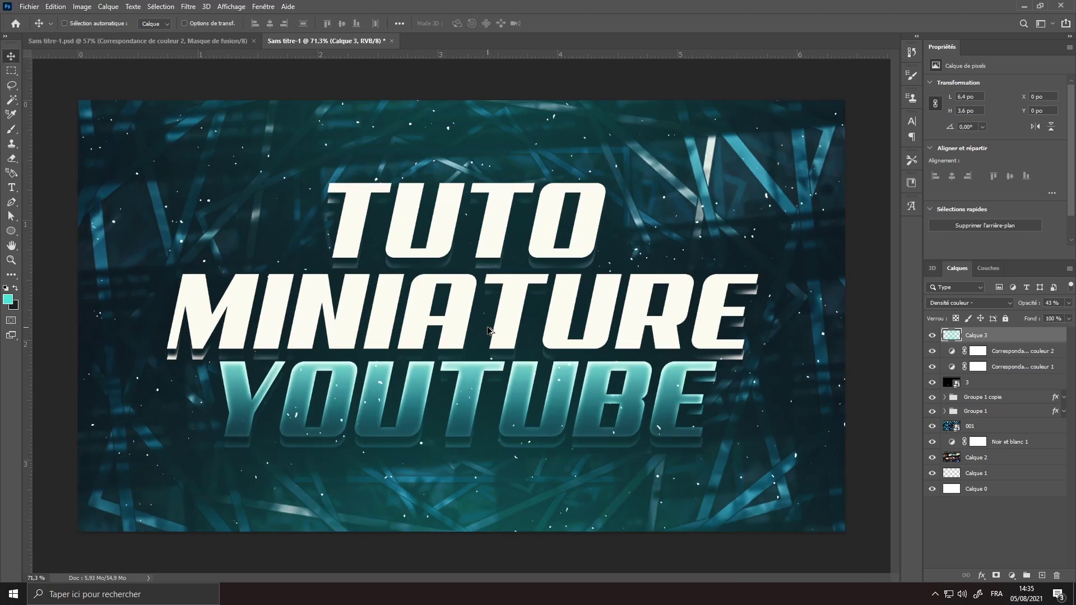
{"action": "scroll", "coordinate": [488, 330], "scroll_direction": "down", "scroll_amount": 1}
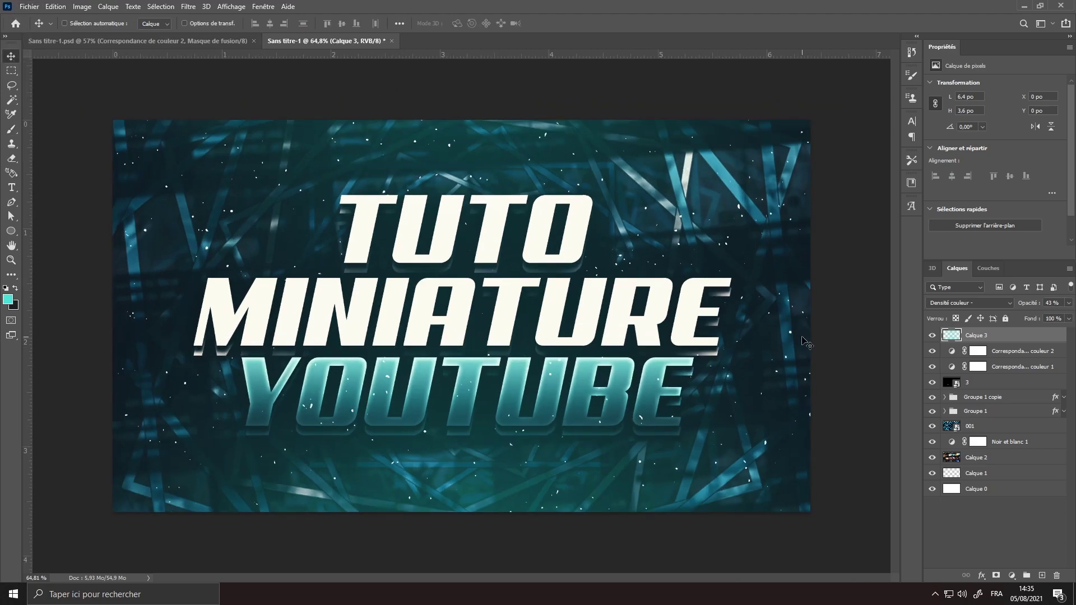